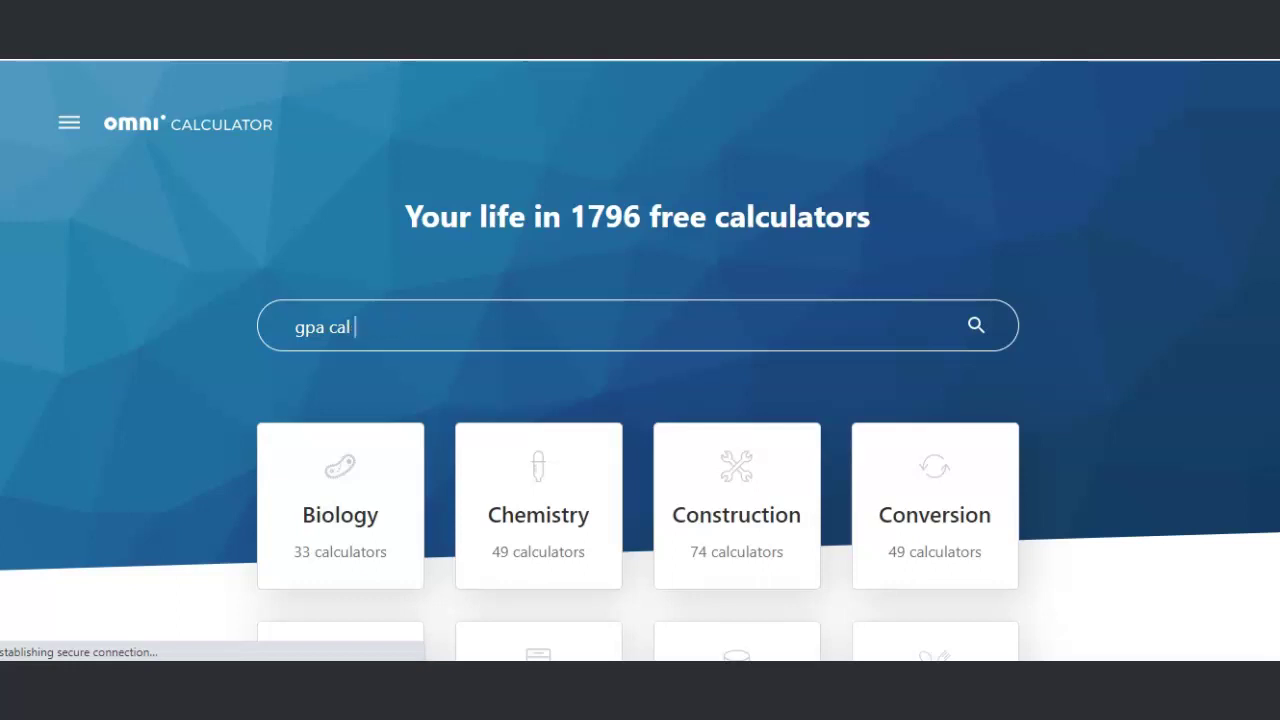
type("profit margin")
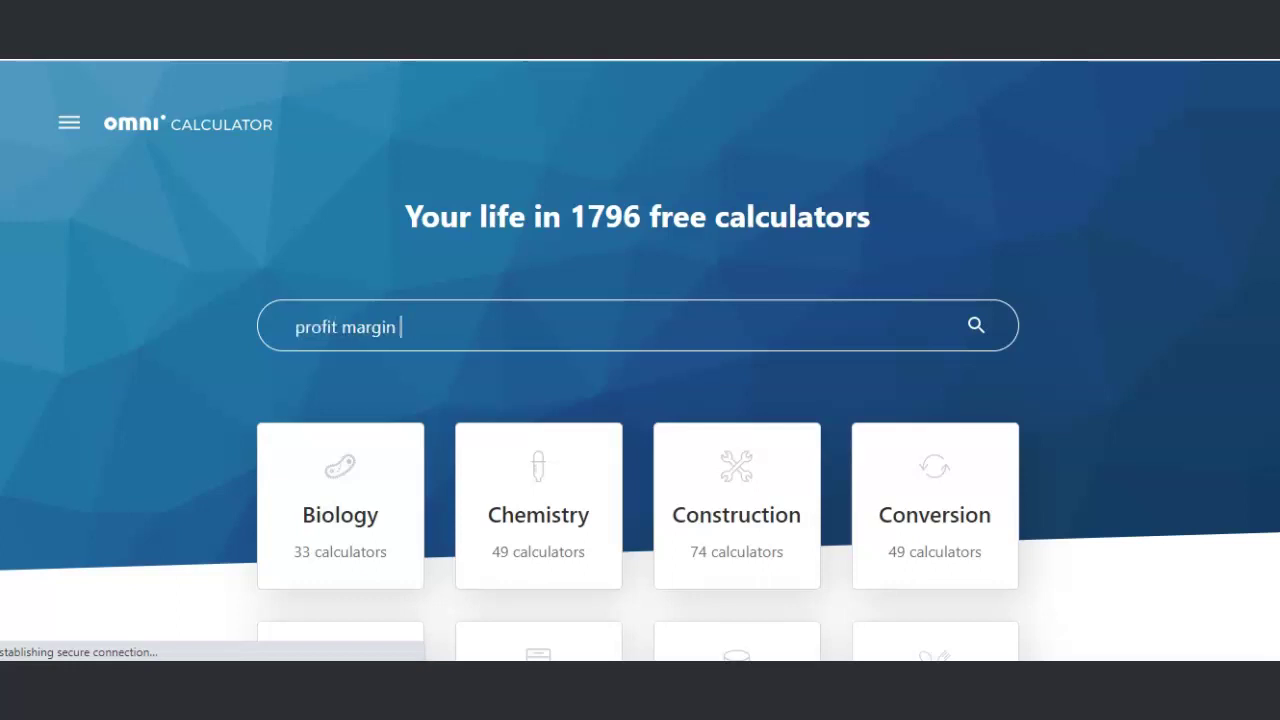
key("BackSpace")
key("BackSpace")
key("BackSpace")
key("BackSpace")
key("BackSpace")
key("BackSpace")
key("BackSpace")
key("BackSpace")
key("BackSpace")
key("BackSpace")
key("BackSpace")
key("BackSpace")
key("BackSpace")
key("BackSpace")
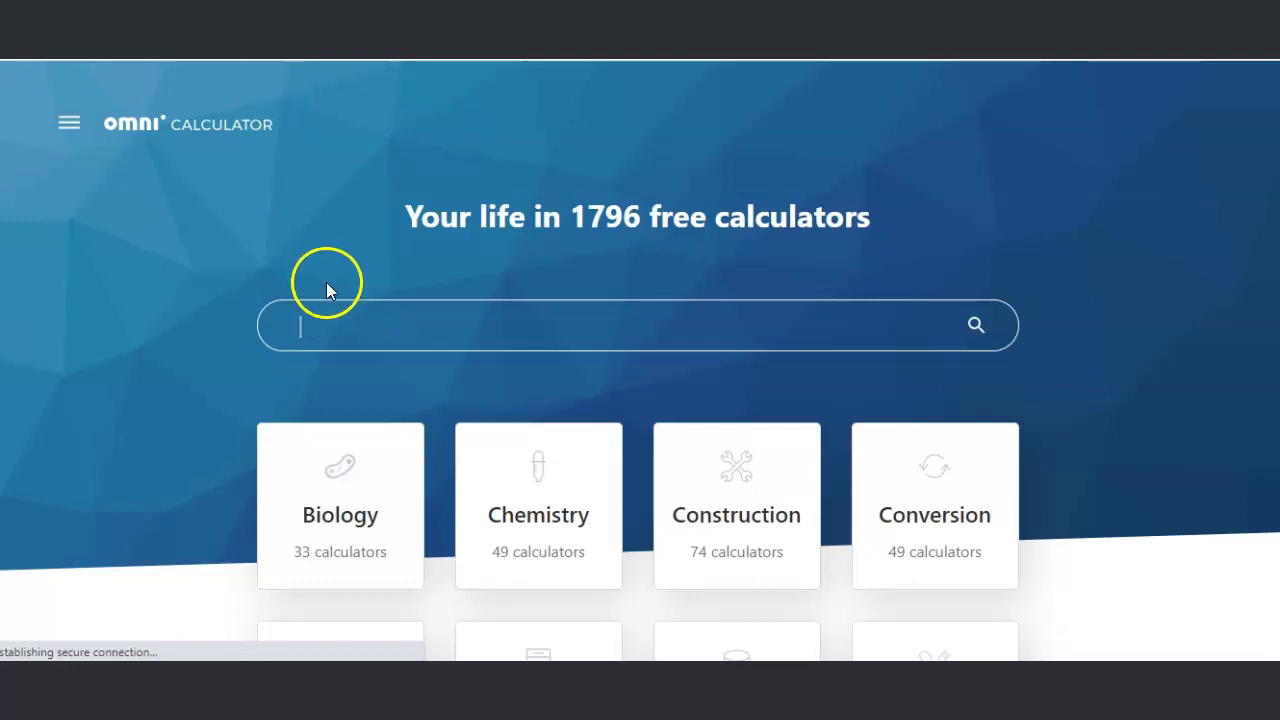
Search the calculators for "studen" and open the Student Loan Payment Calculator.
left_click(336, 329)
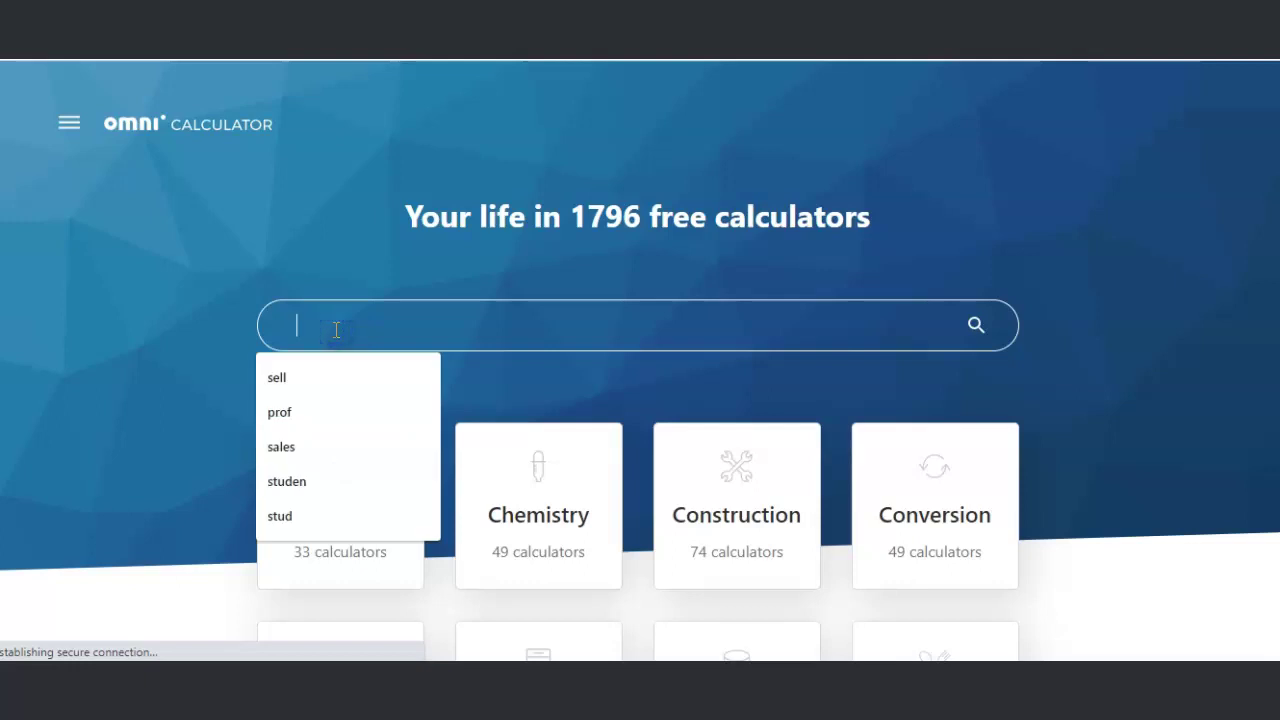
type("studen")
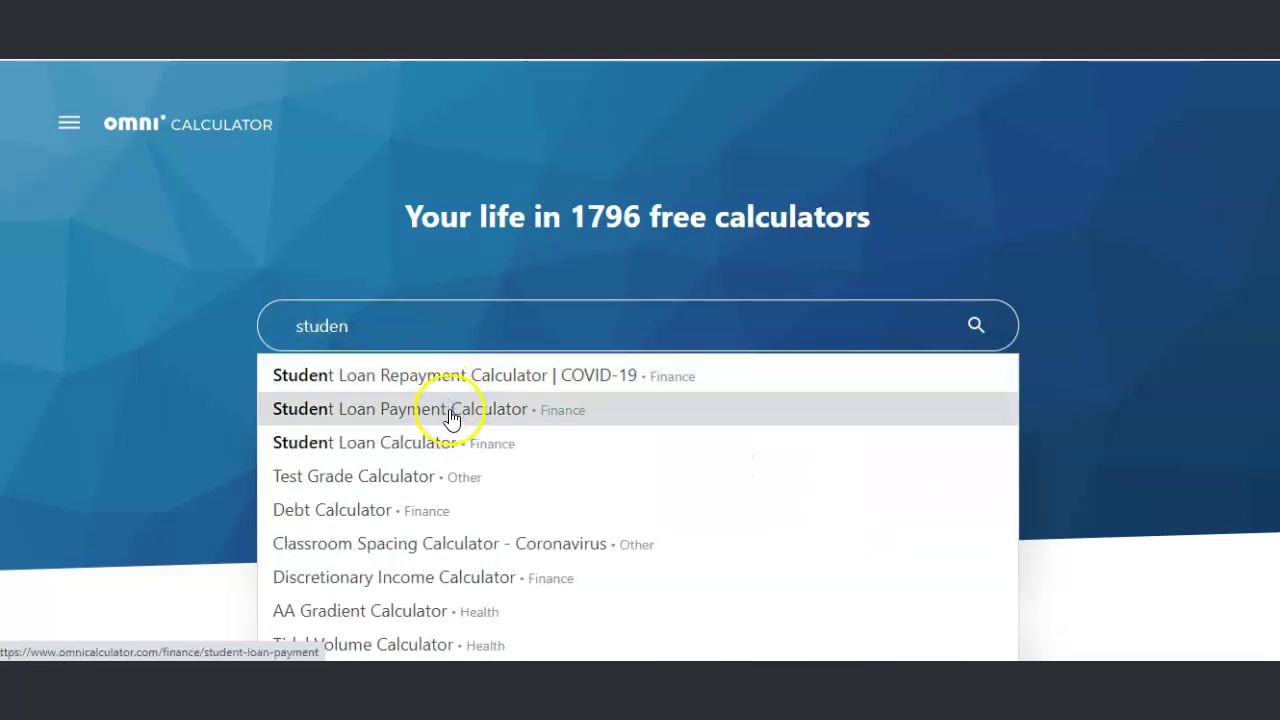
left_click(451, 414)
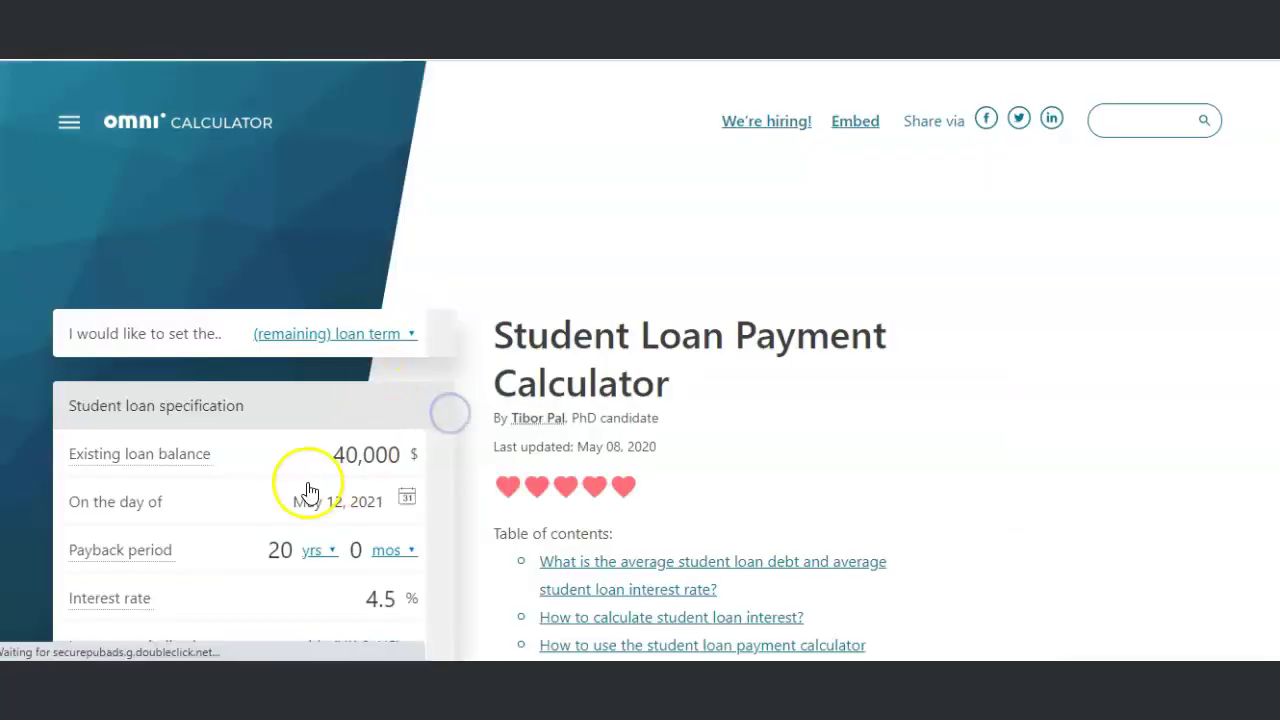
Set the existing loan balance to 50,000 $ and dismiss the banner ad above the calculator.
left_click(337, 449)
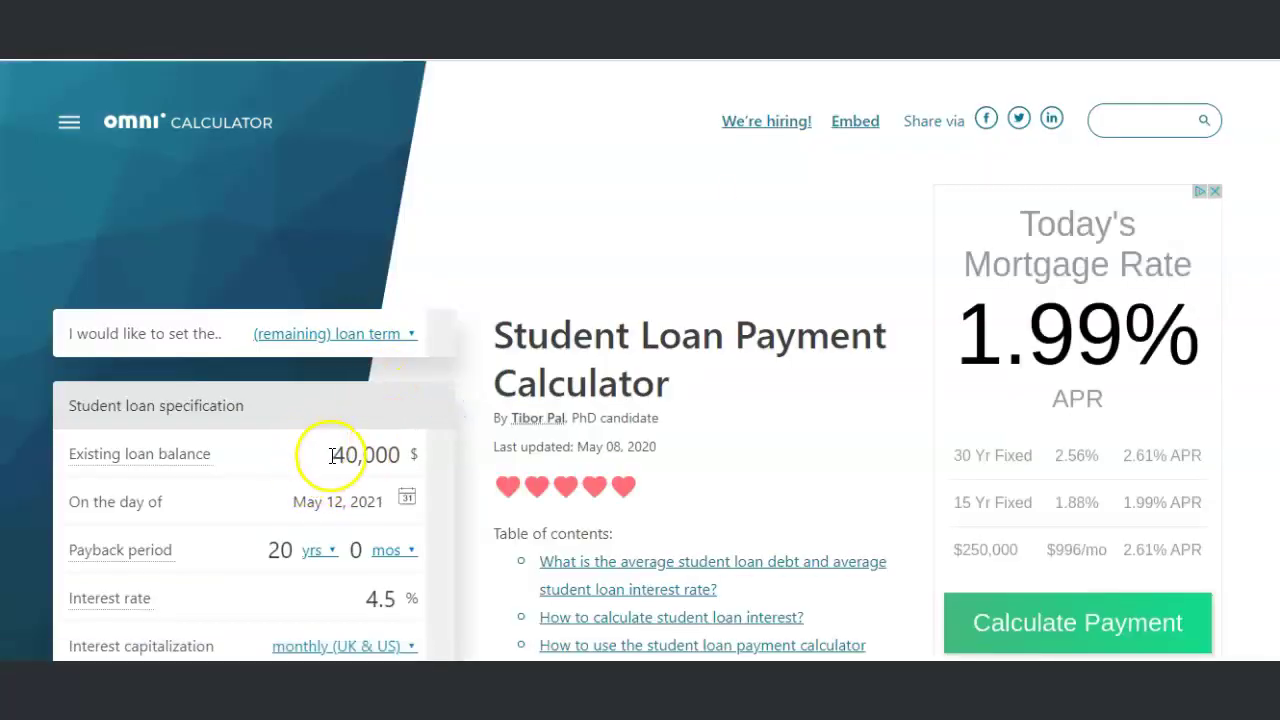
left_click(347, 455)
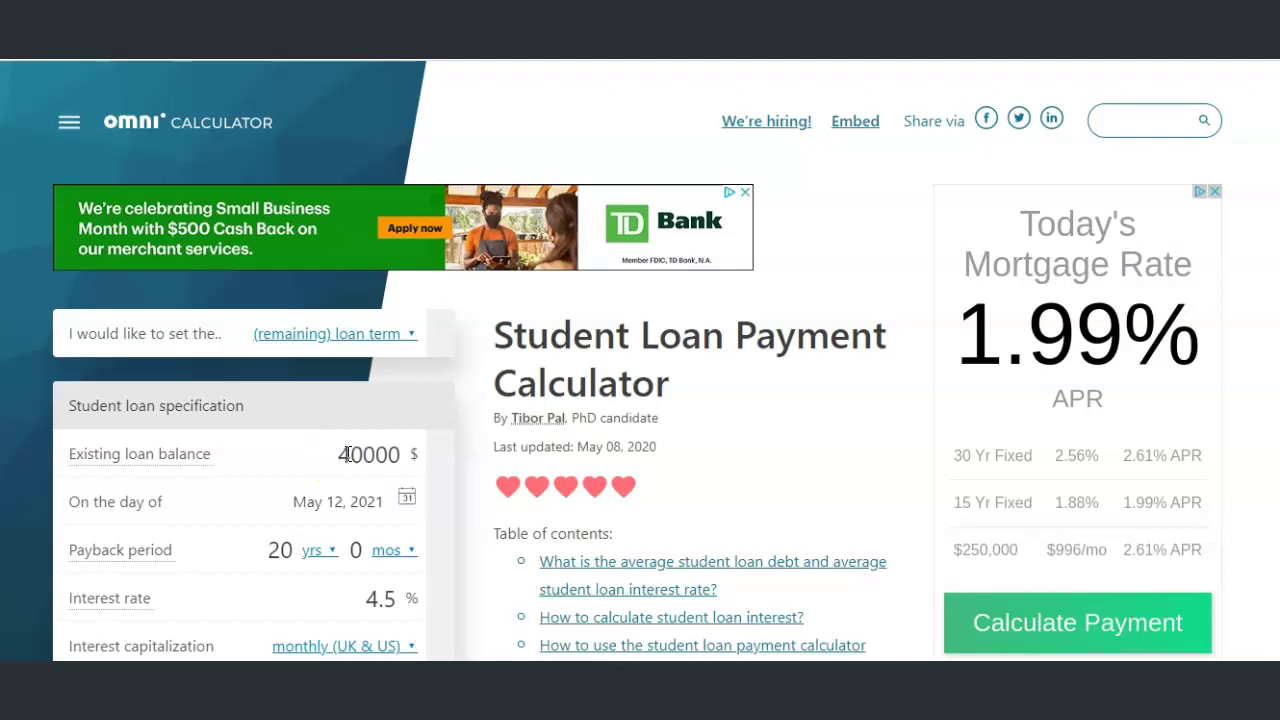
left_click(443, 400)
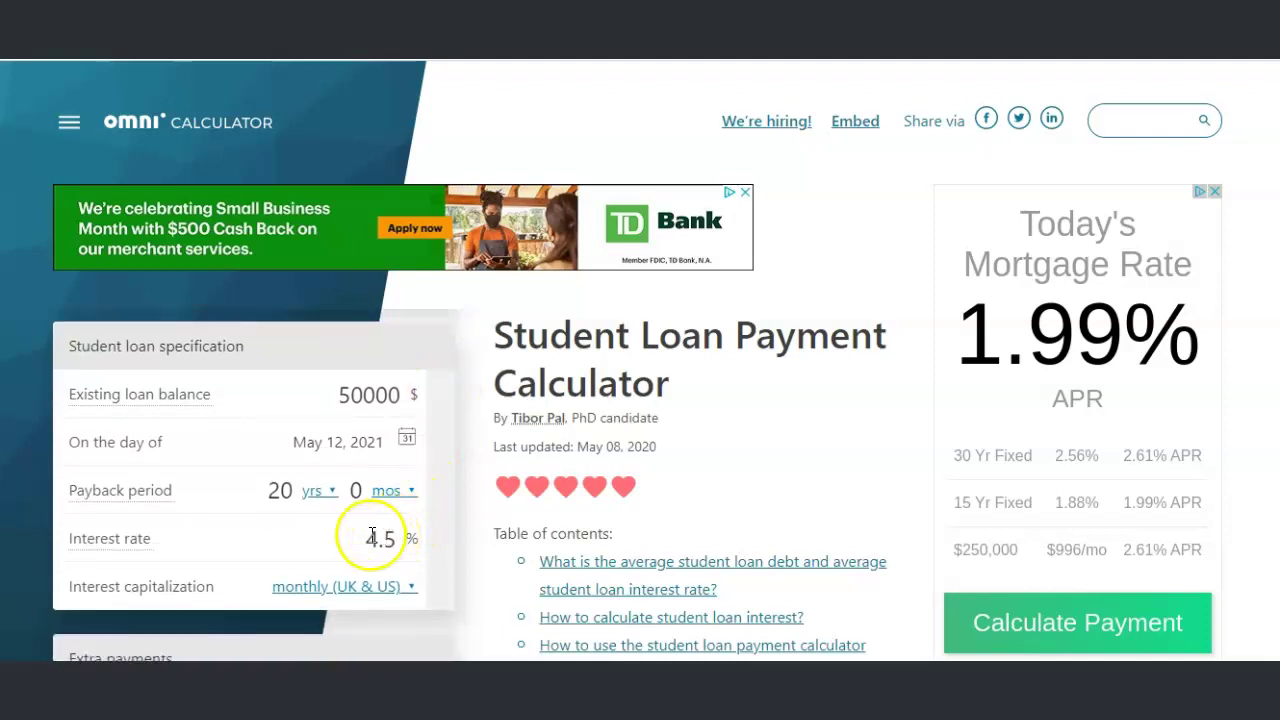
left_click(305, 532)
left_click(355, 490)
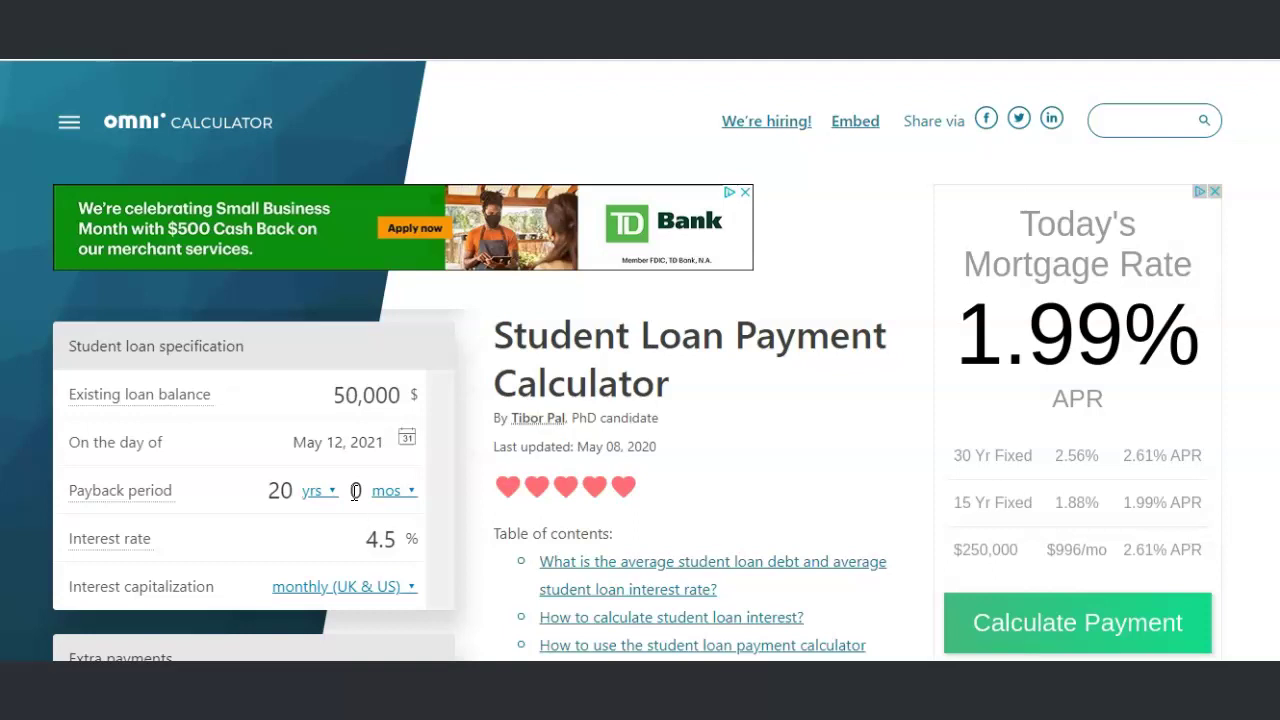
left_click(746, 193)
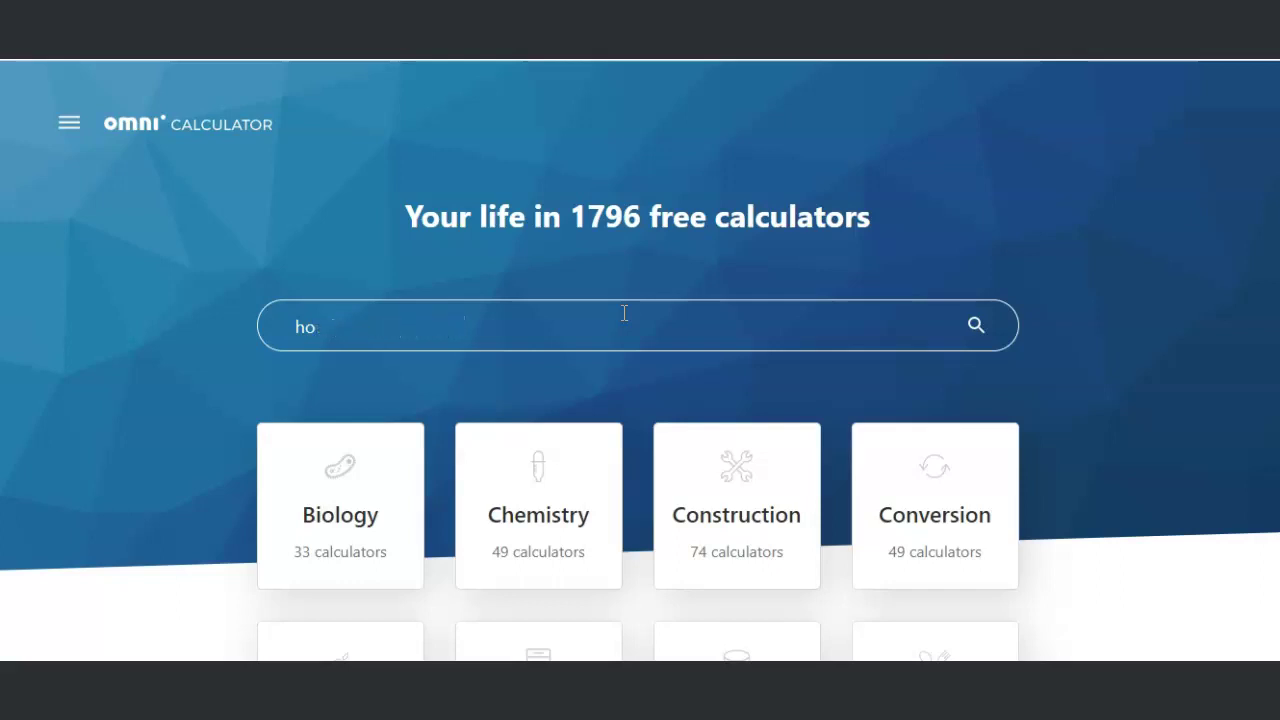
Search the calculators on the home page for "sales" and open the Sales Calculator.
left_click(426, 340)
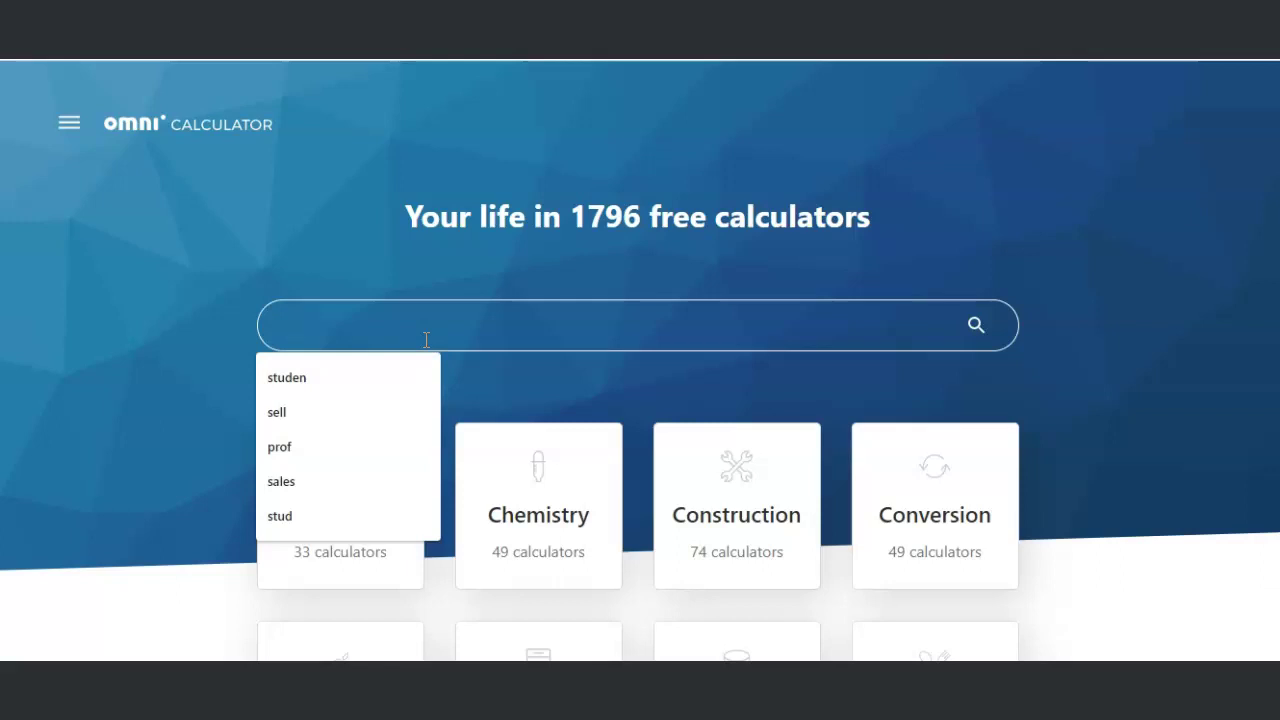
type("sales")
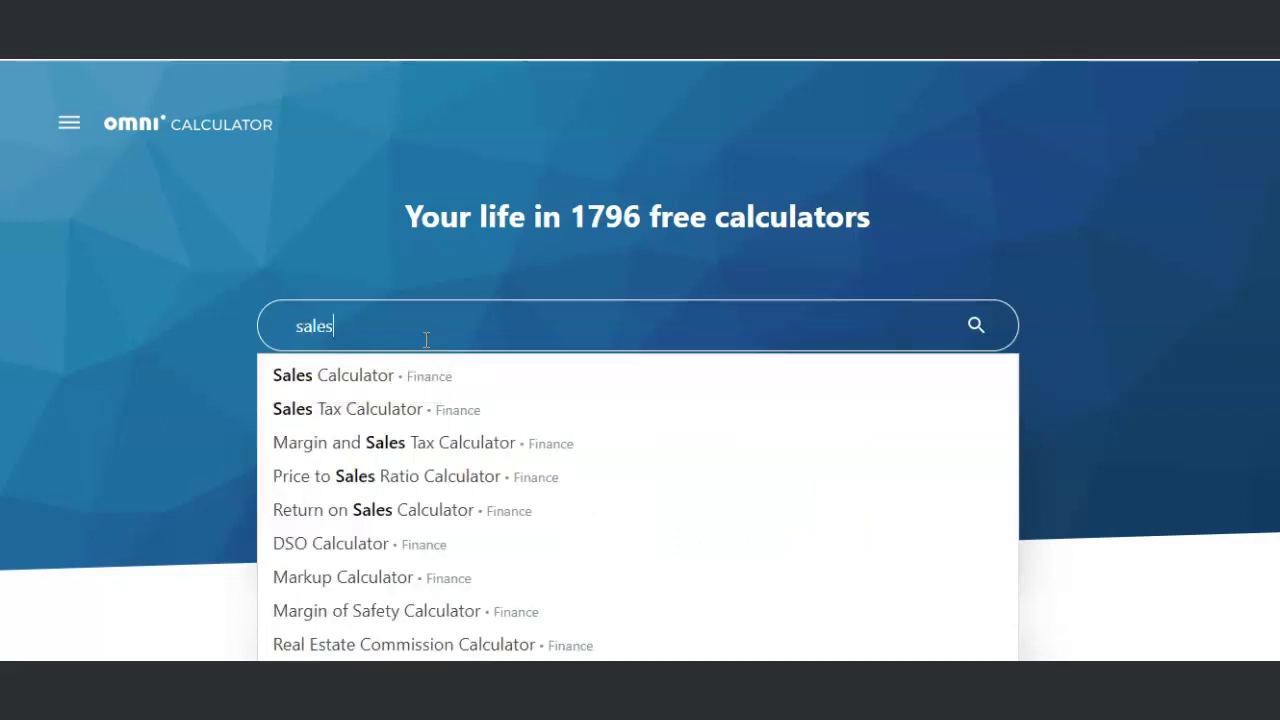
left_click(372, 383)
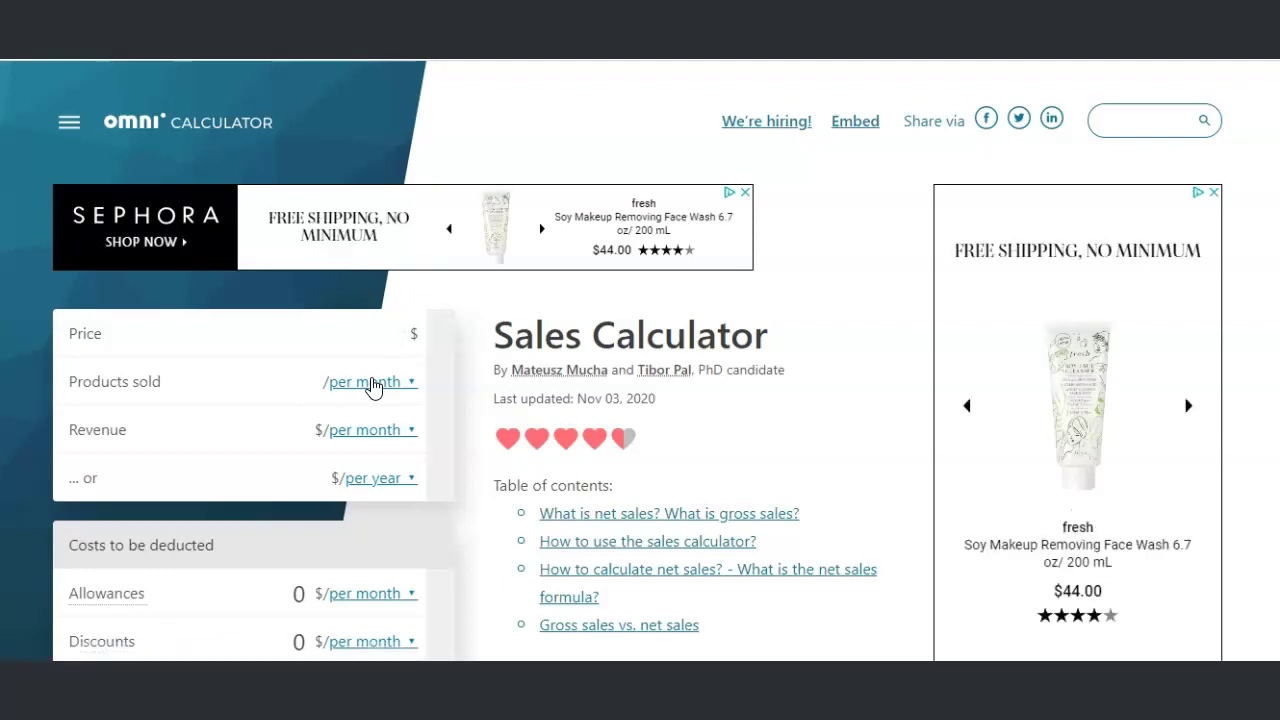
Close the banner ad and set the product price to 197 $.
left_click(750, 194)
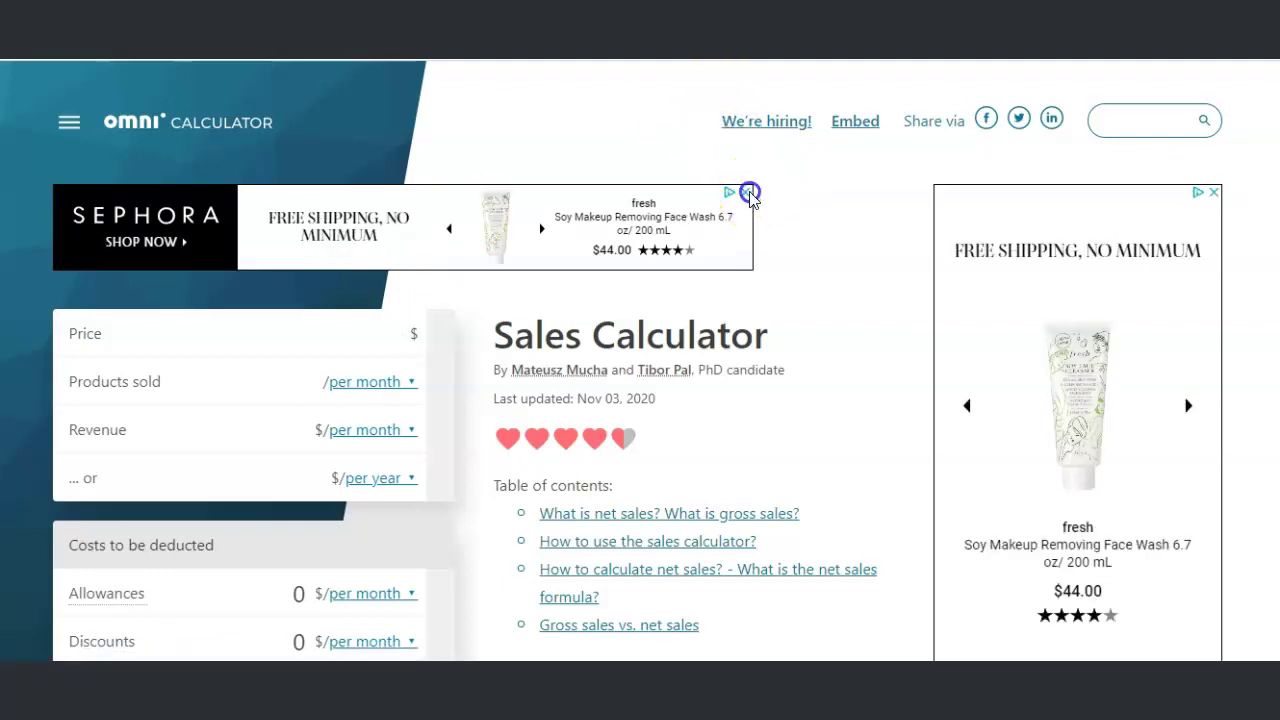
left_click(355, 323)
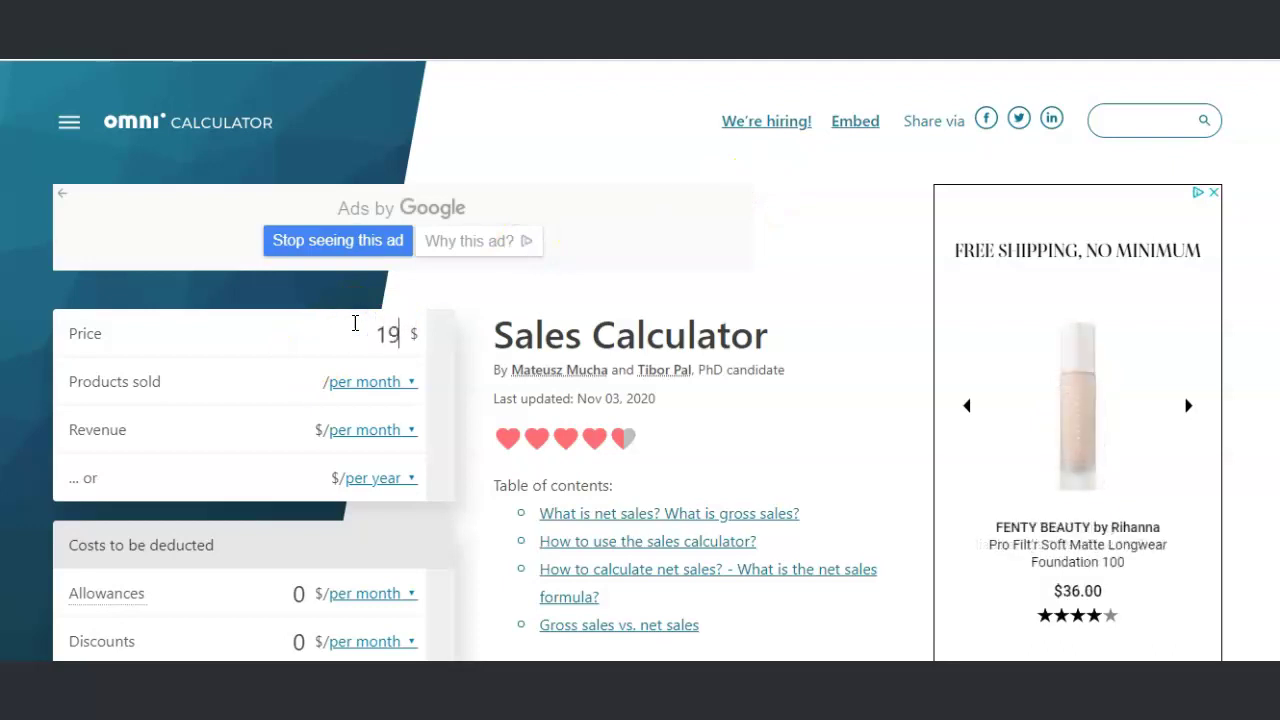
left_click(274, 336)
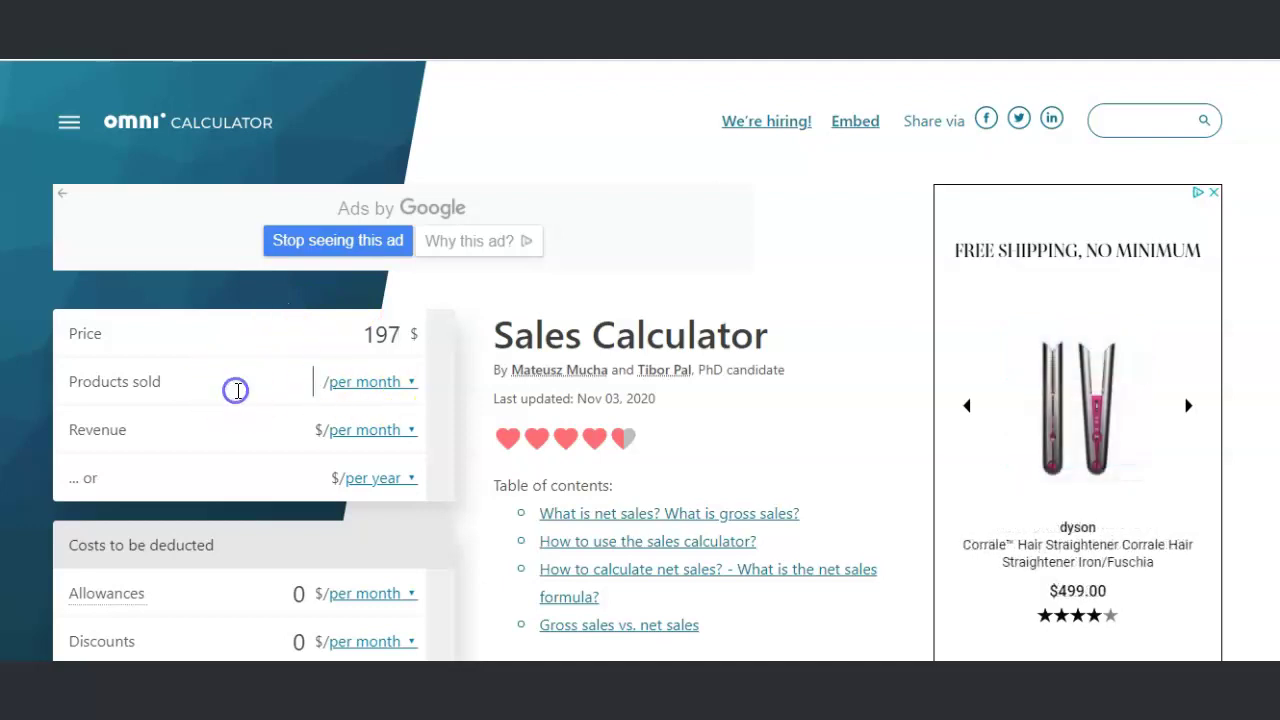
Keep products sold on a per month basis and set the quantity to 20.
left_click(405, 393)
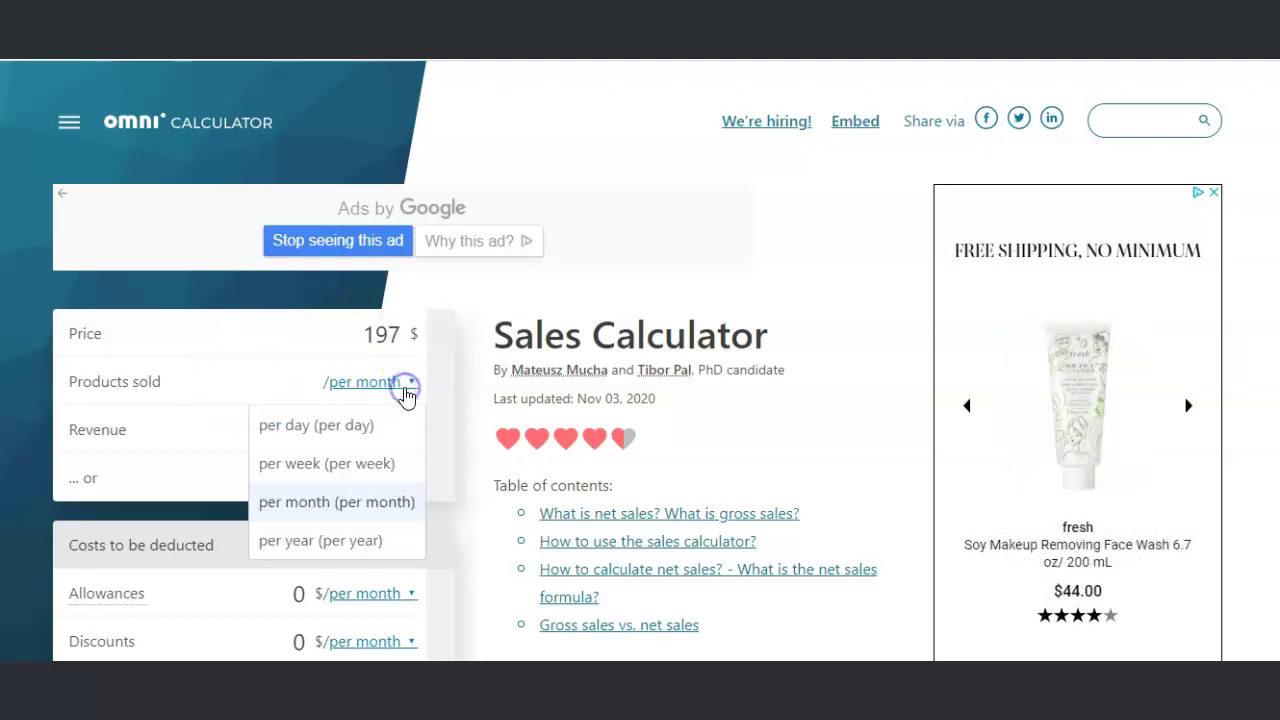
left_click(344, 501)
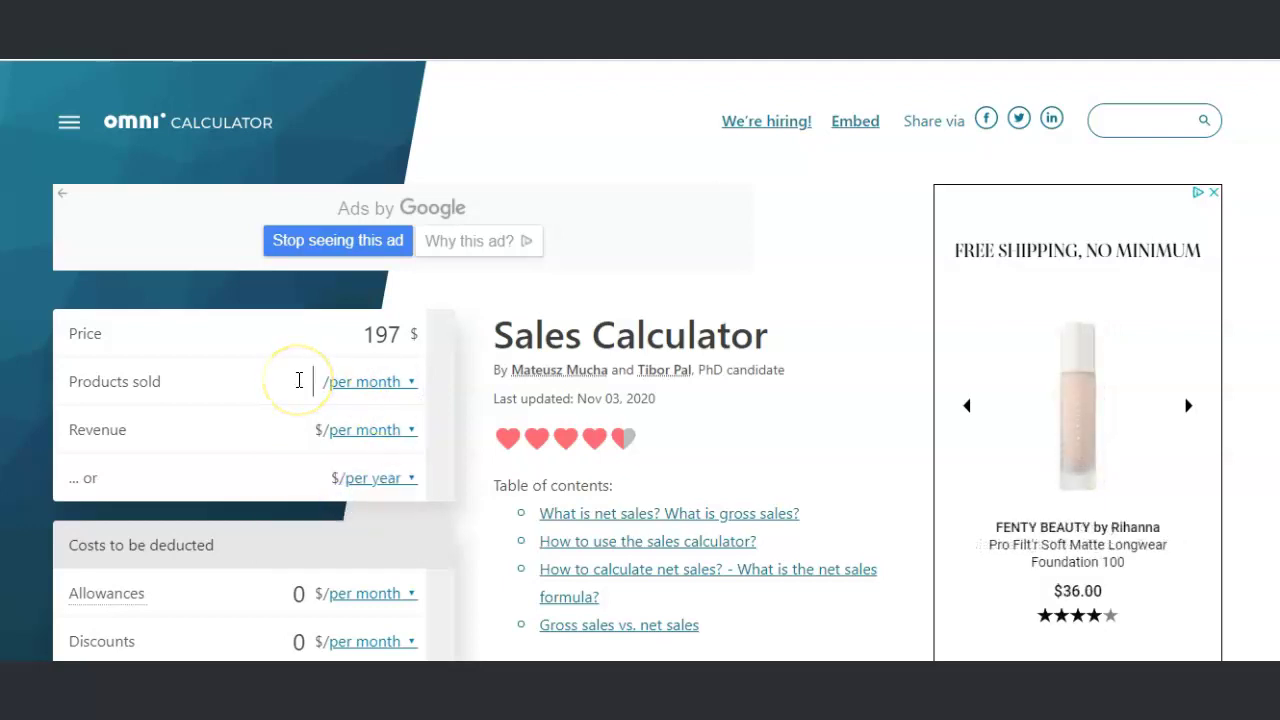
type("20")
left_click(202, 452)
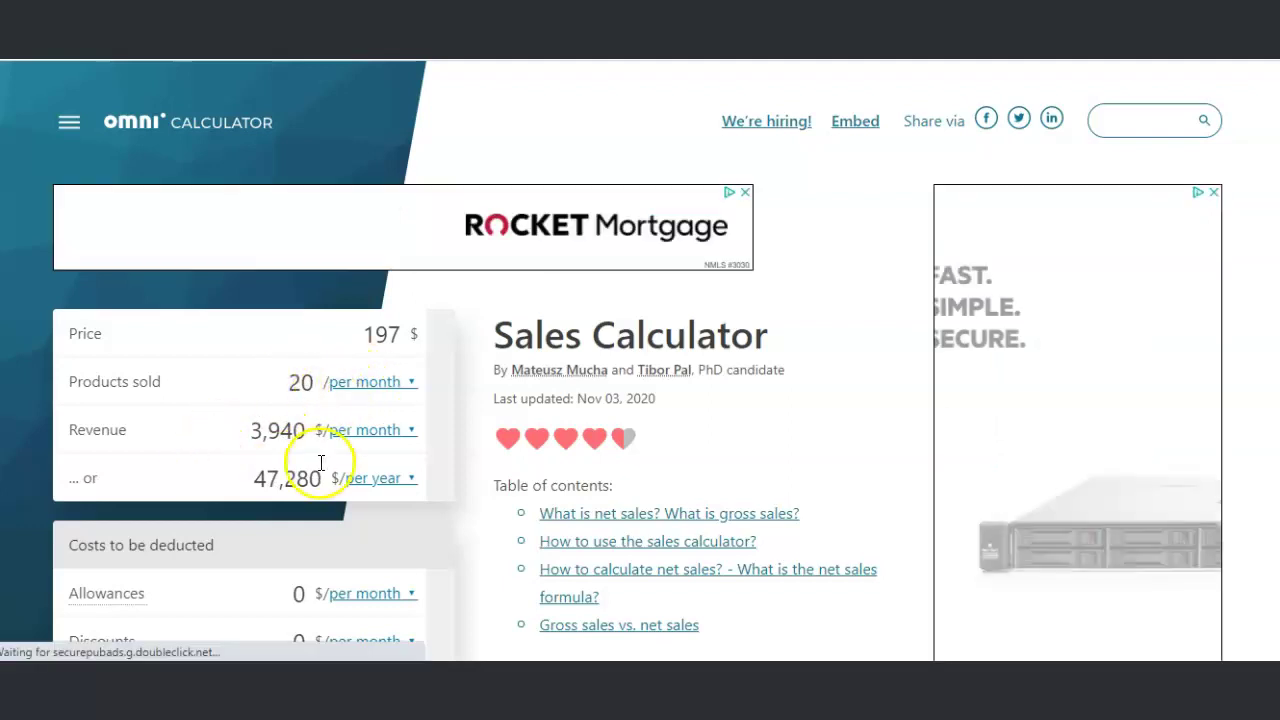
Clear the products sold quantity and enter 20 per month again.
left_click(306, 449)
key("ctrl+a")
key("BackSpace")
left_click(318, 388)
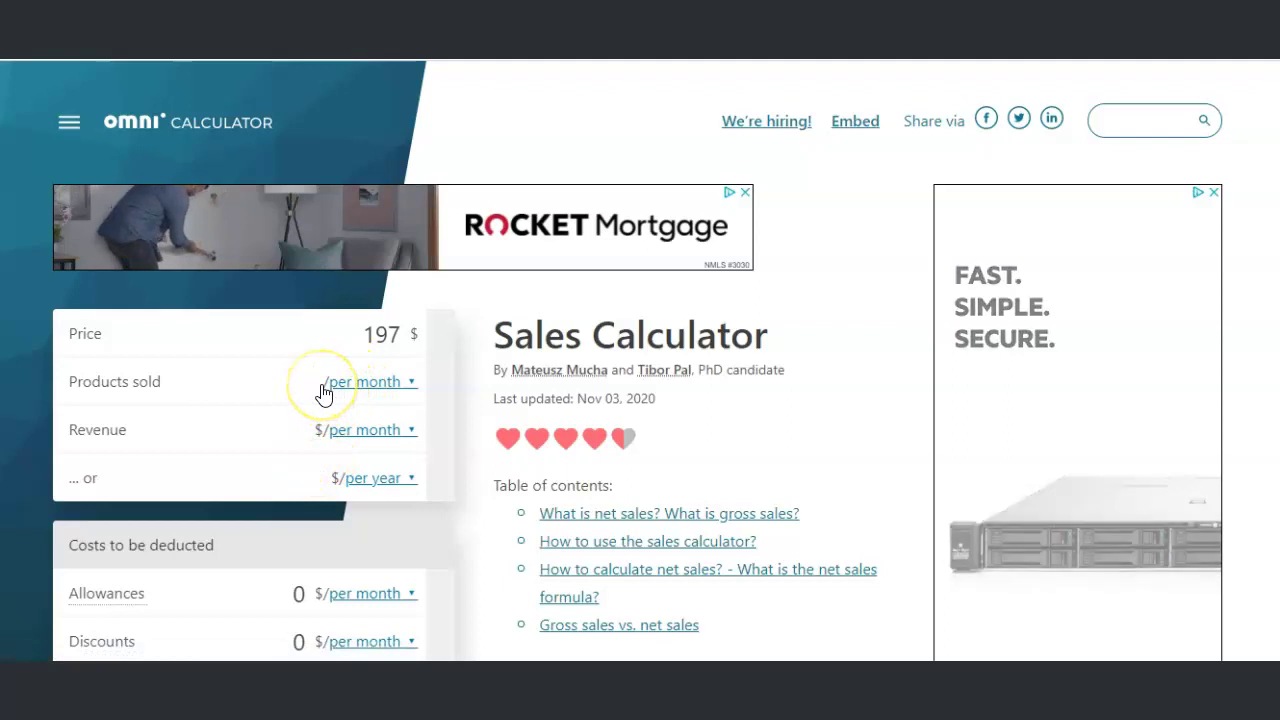
type("20")
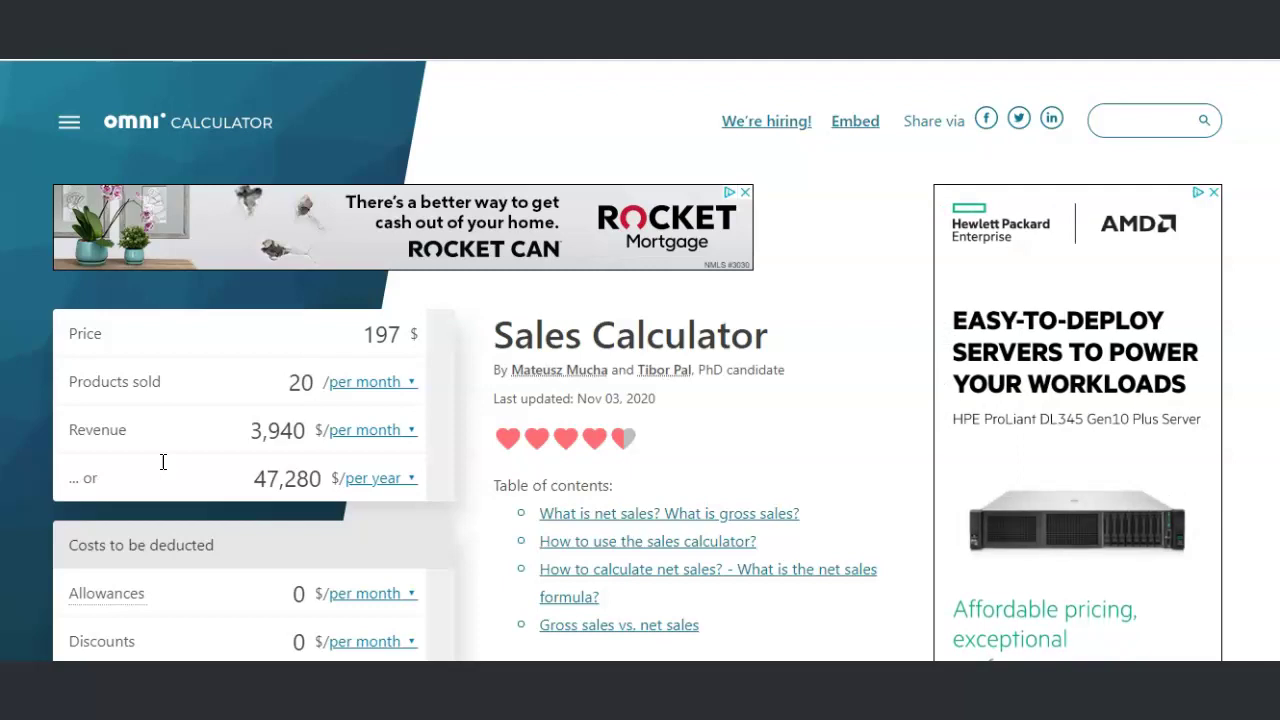
Switch the revenue period to per week.
left_click(409, 432)
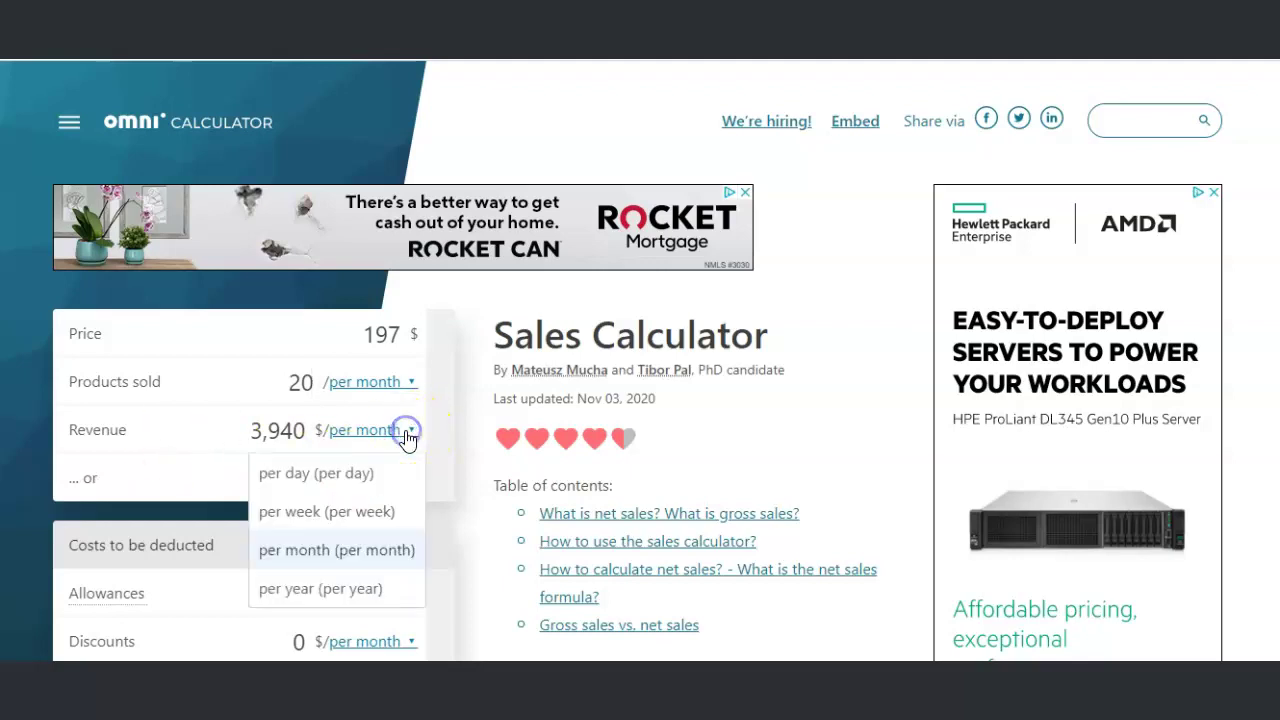
left_click(358, 510)
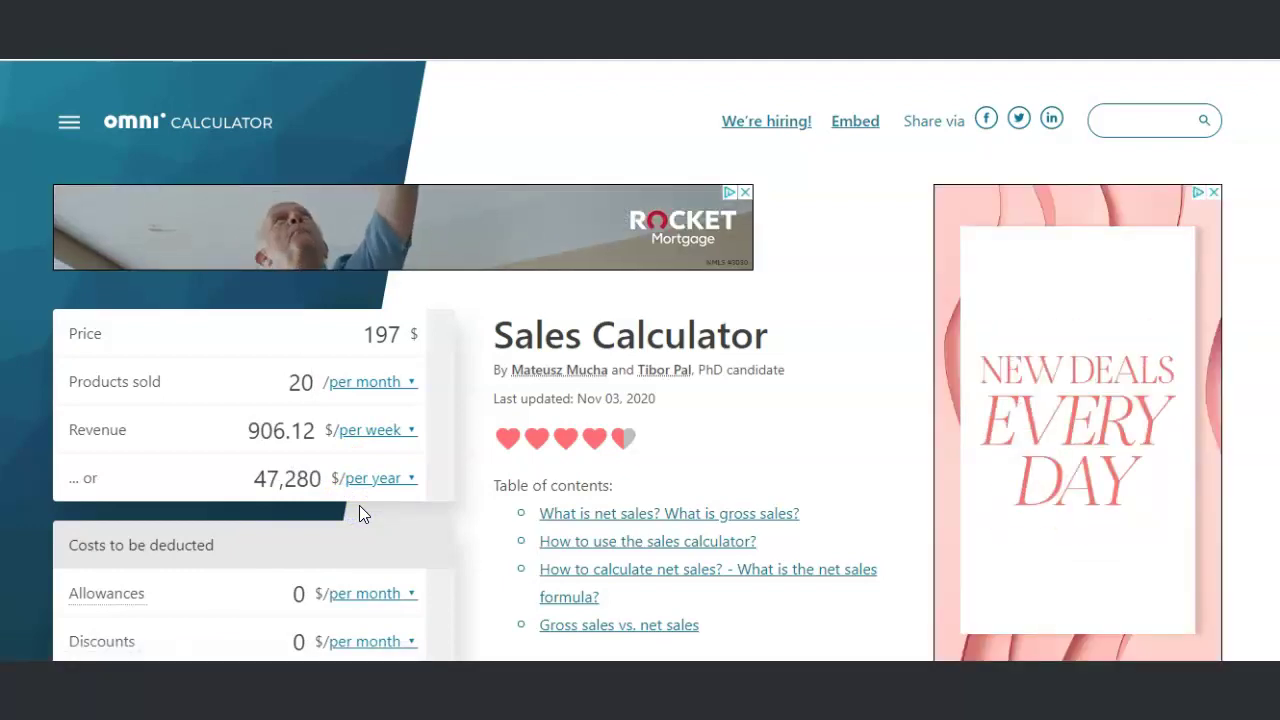
left_click(314, 357)
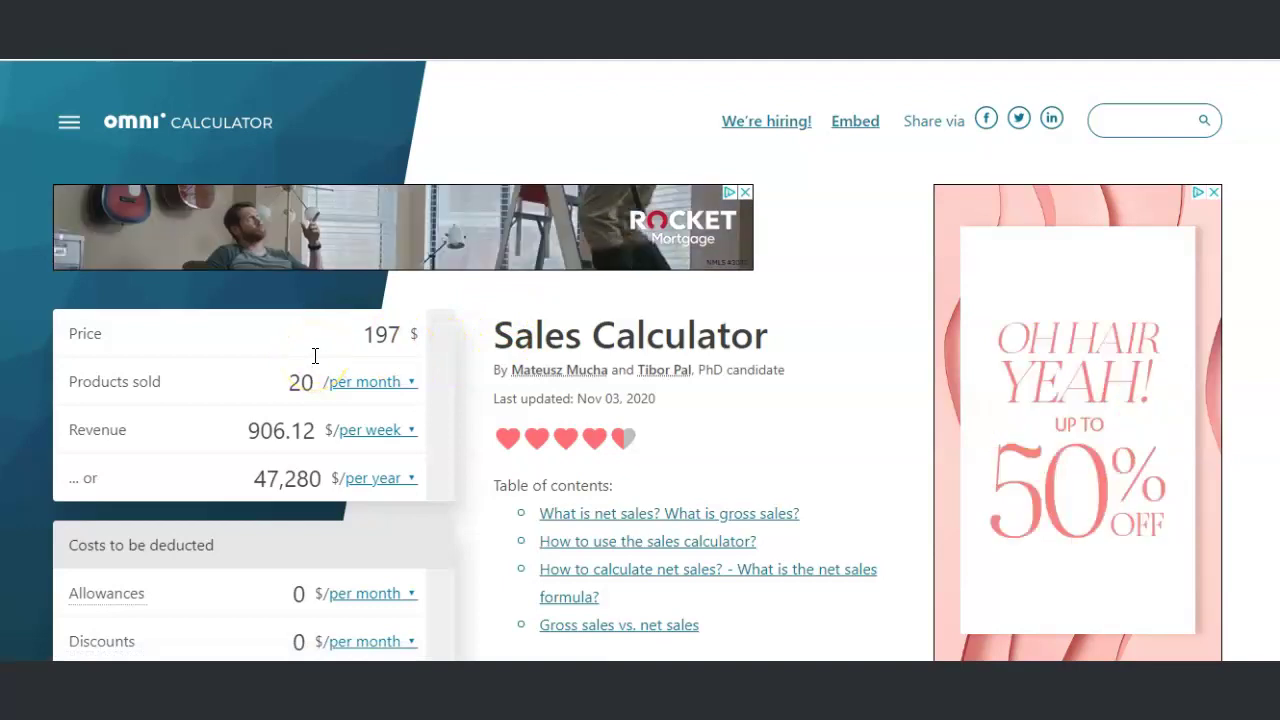
left_click(226, 482)
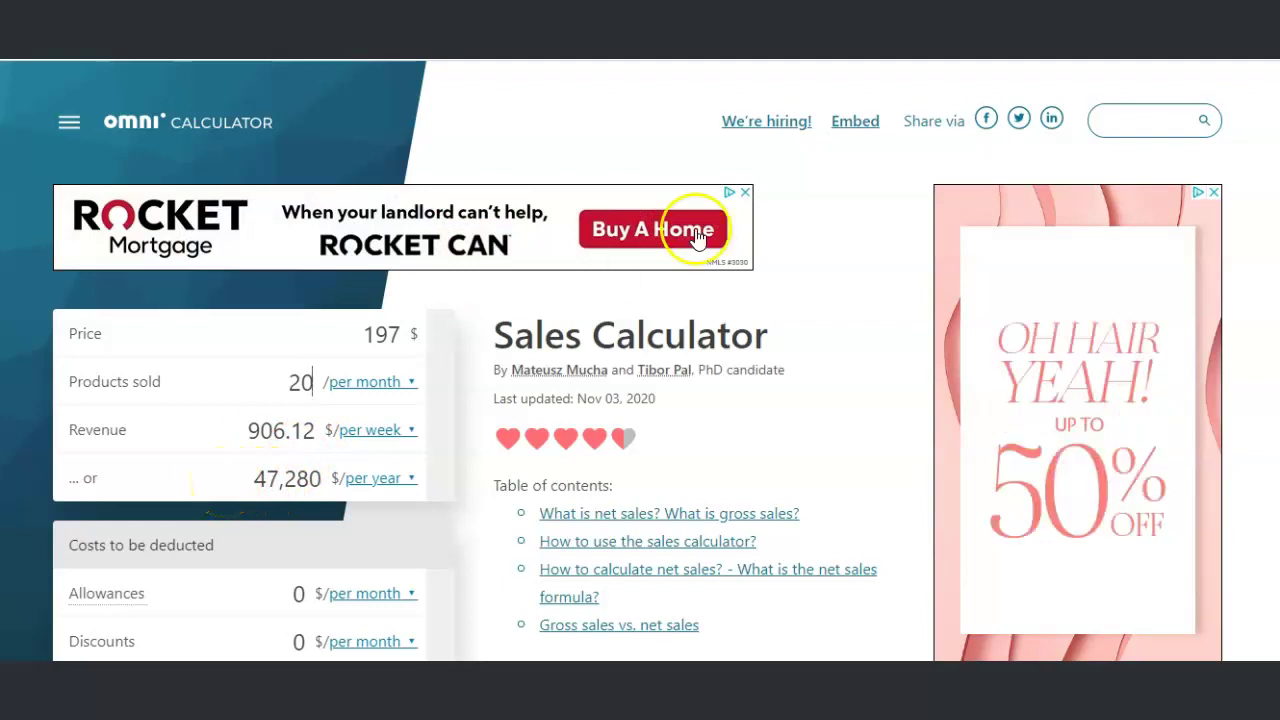
Stop showing the banner ad above the calculator, giving "Not interested in this ad" as the reason.
left_click(745, 191)
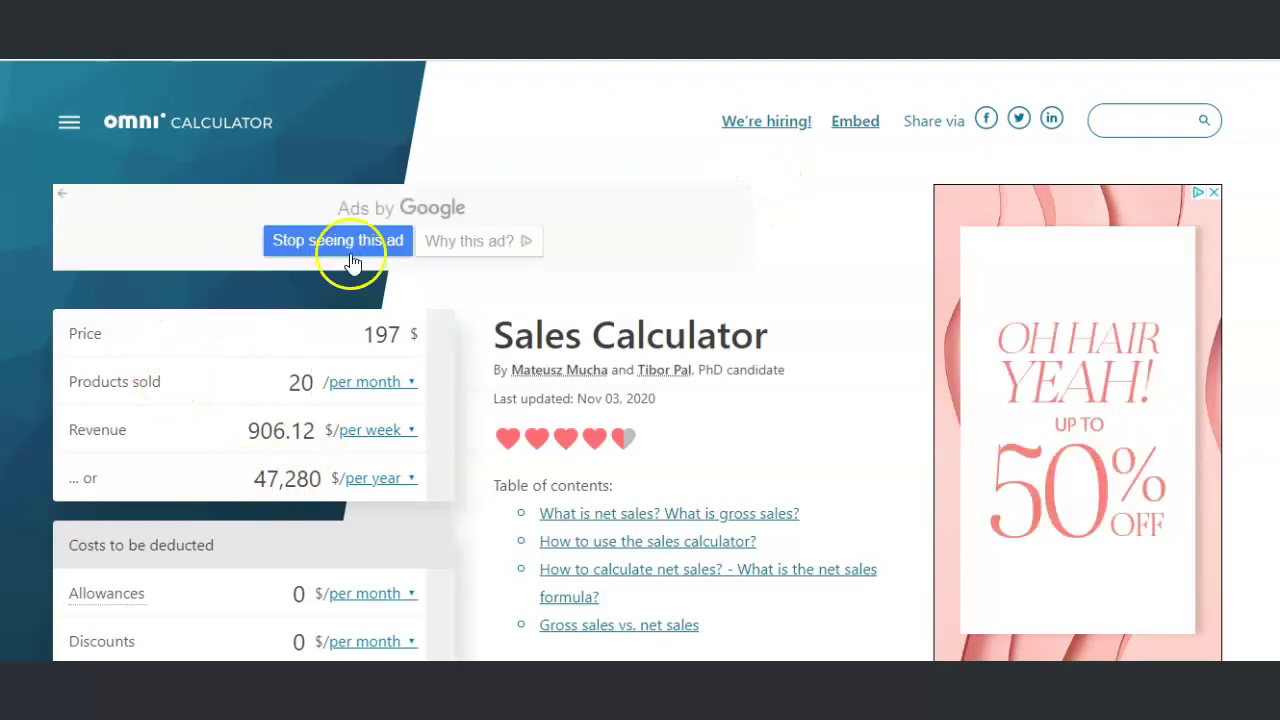
left_click(360, 241)
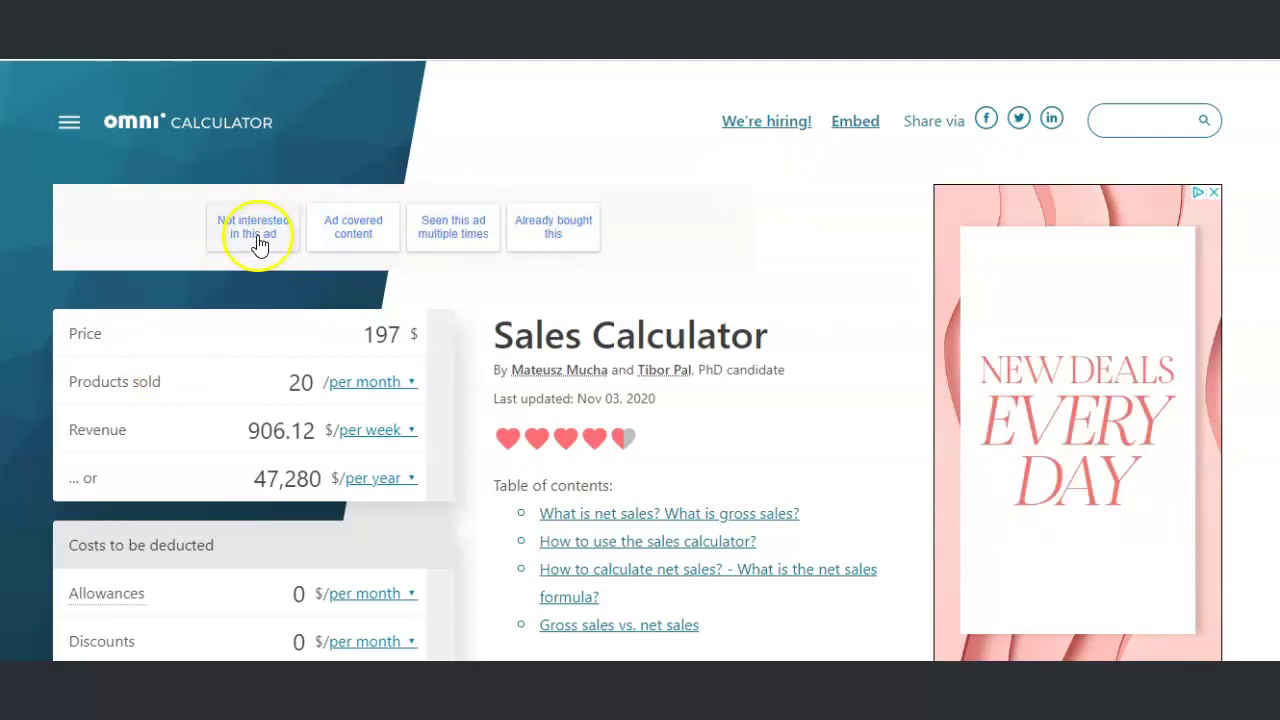
left_click(254, 236)
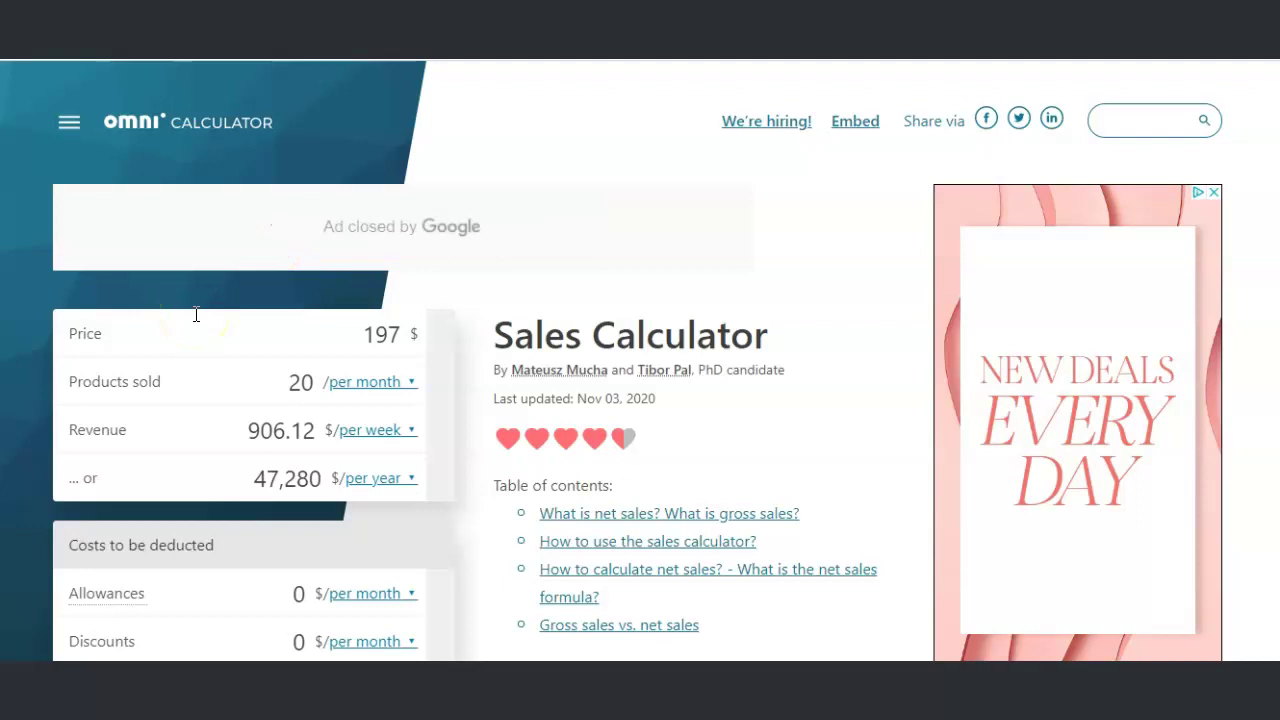
Reduce the price to 97 $ and switch products sold to per week.
left_click(372, 333)
key("BackSpace")
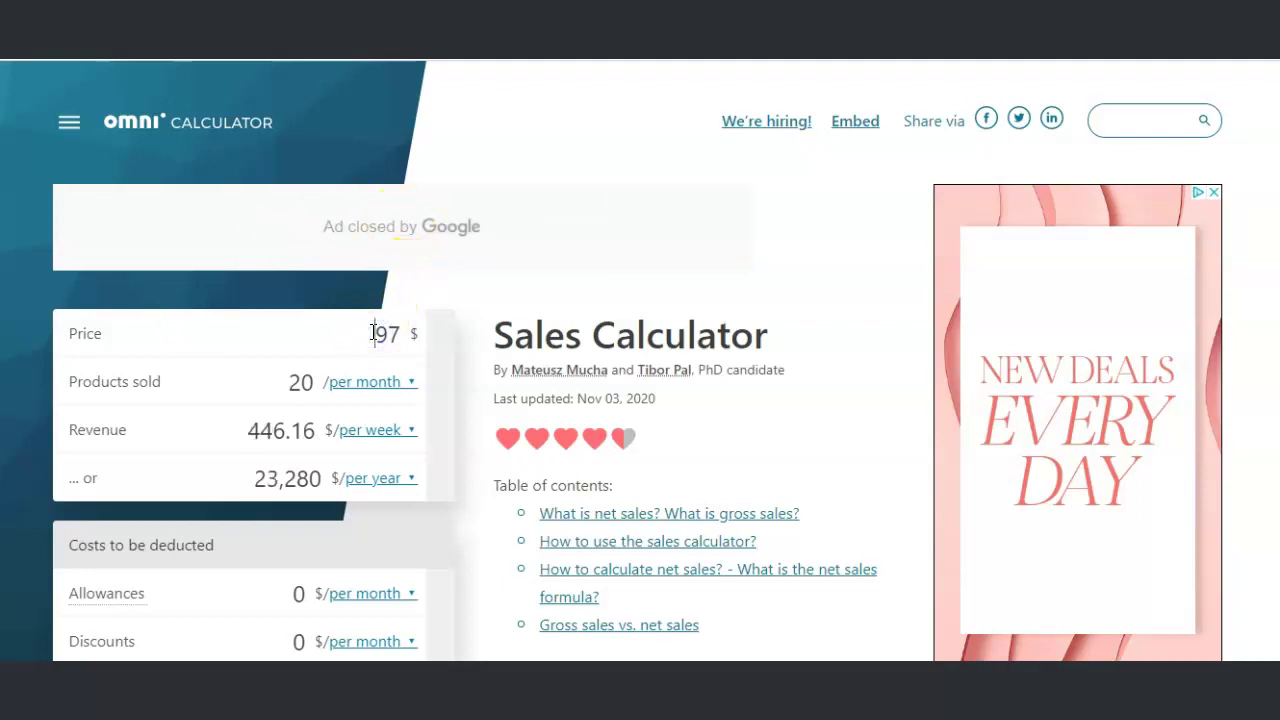
left_click(411, 385)
left_click(368, 465)
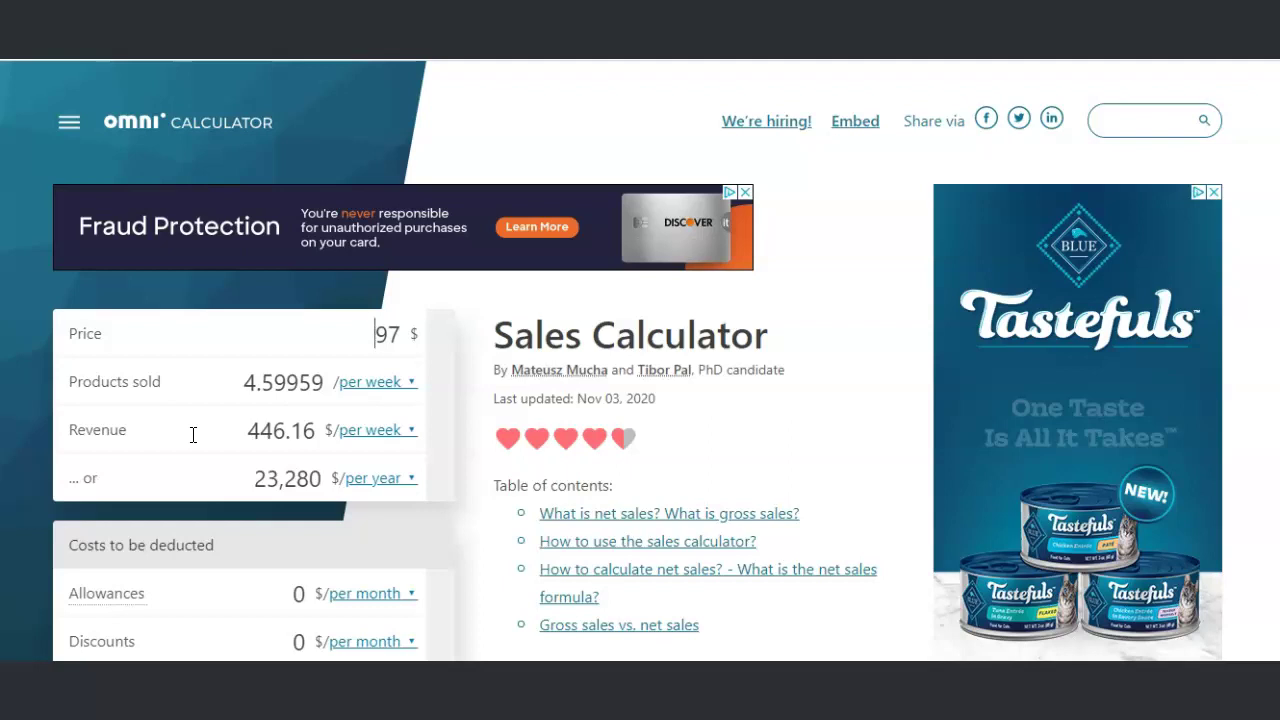
Set the price to 49 $ and switch products sold to per day.
left_click(394, 335)
left_click(398, 332)
key("BackSpace")
key("BackSpace")
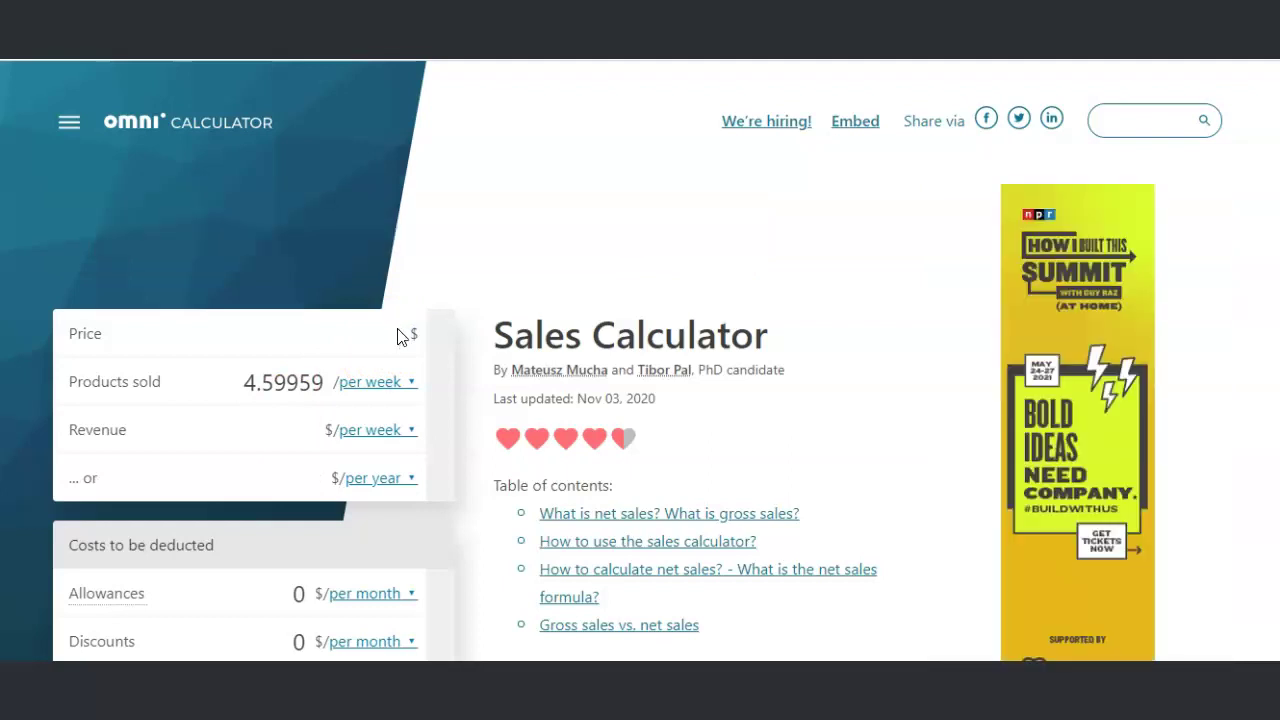
type("4")
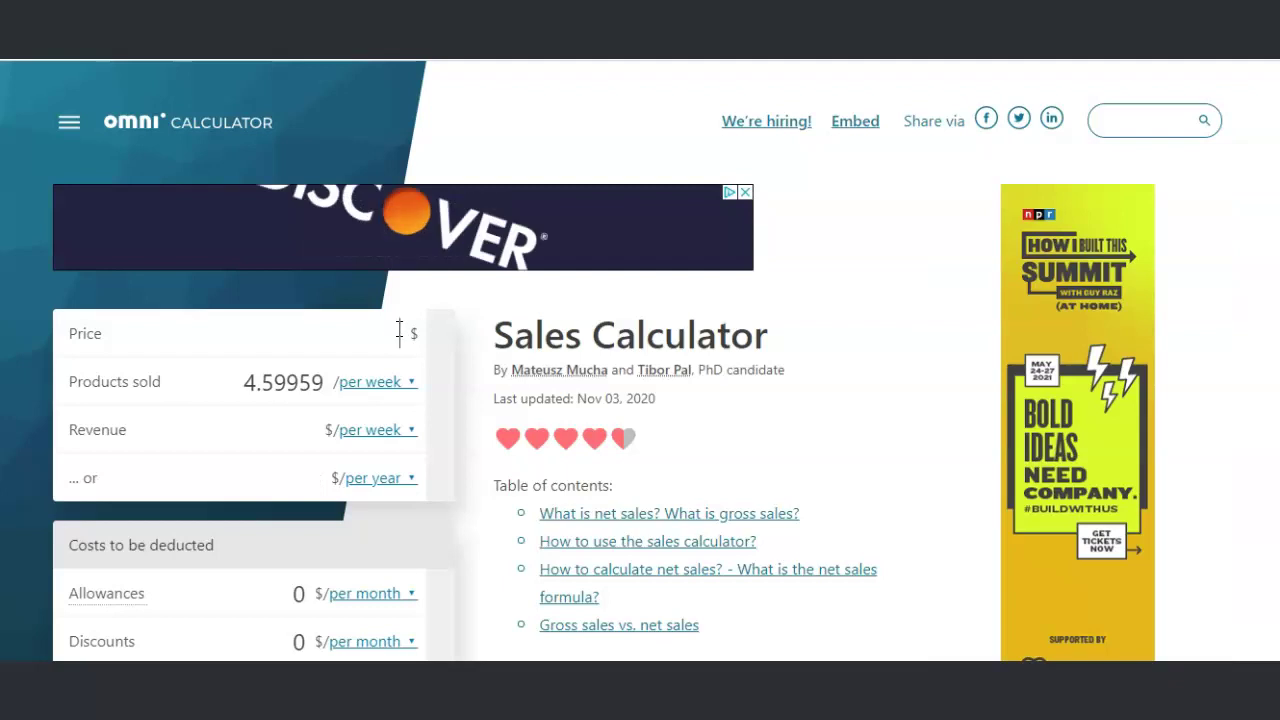
type("9")
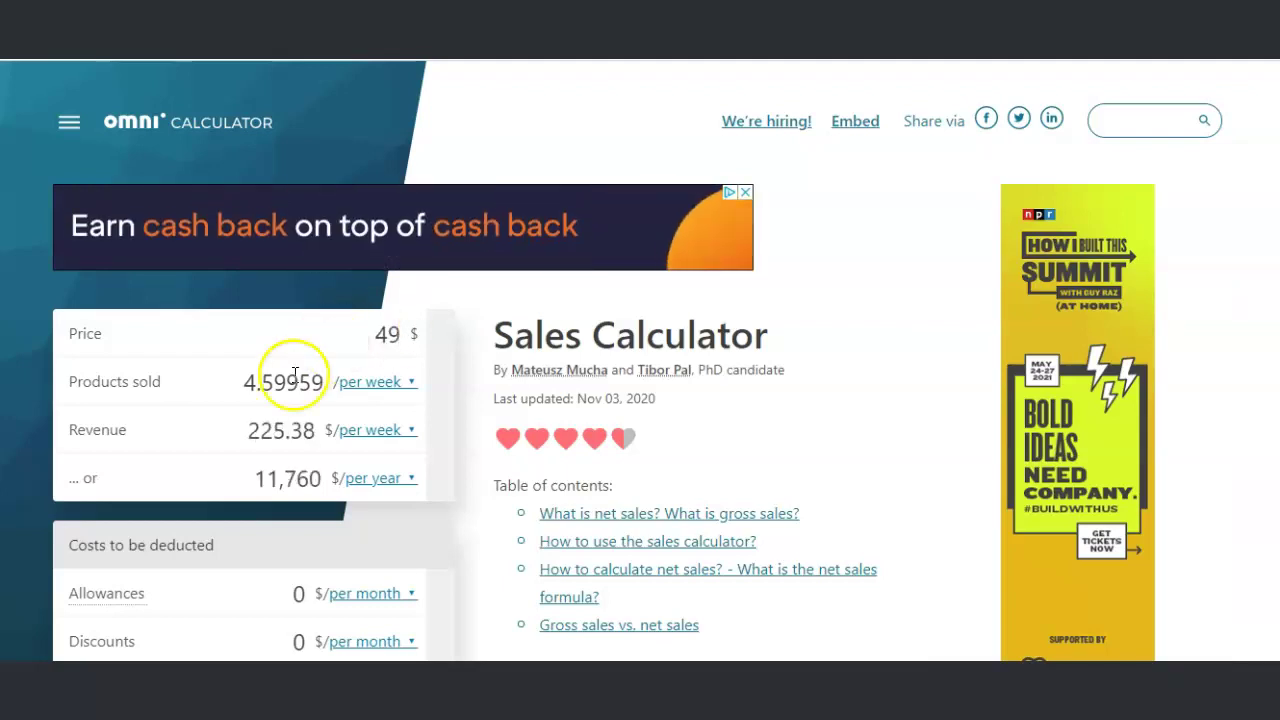
left_click(394, 384)
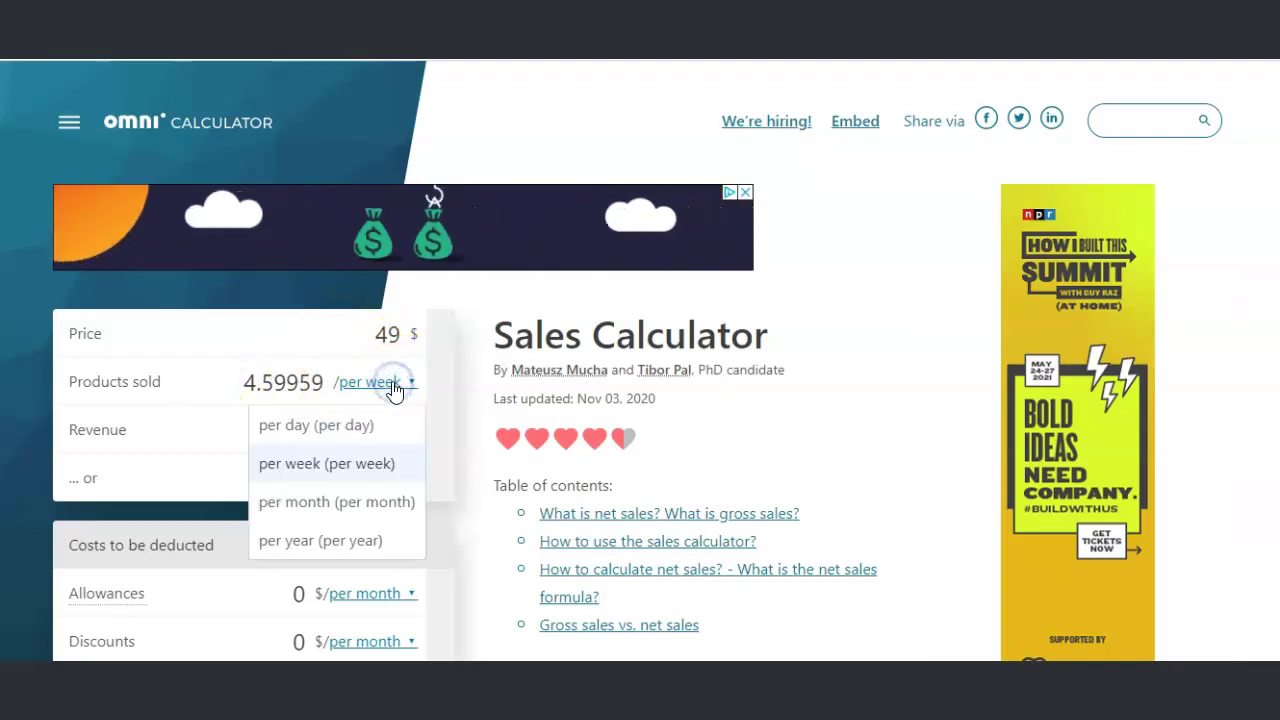
left_click(343, 428)
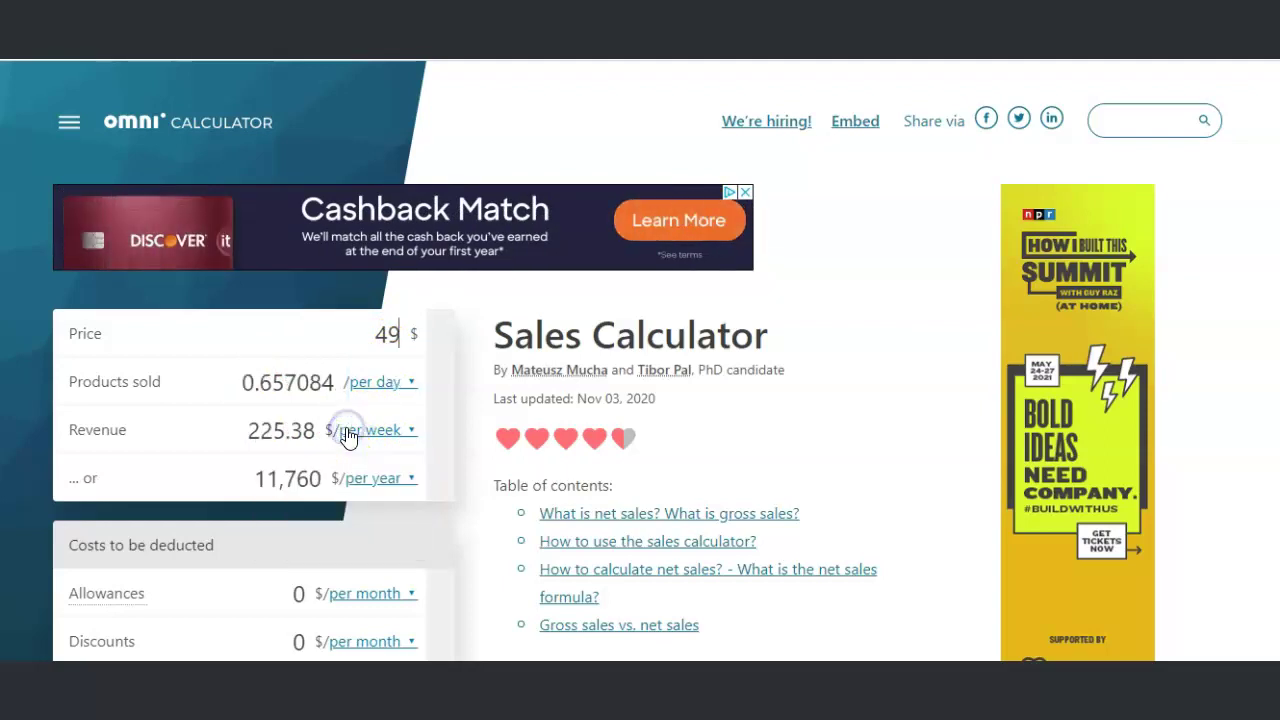
Set products sold to 25 per month.
left_click(396, 382)
left_click(362, 508)
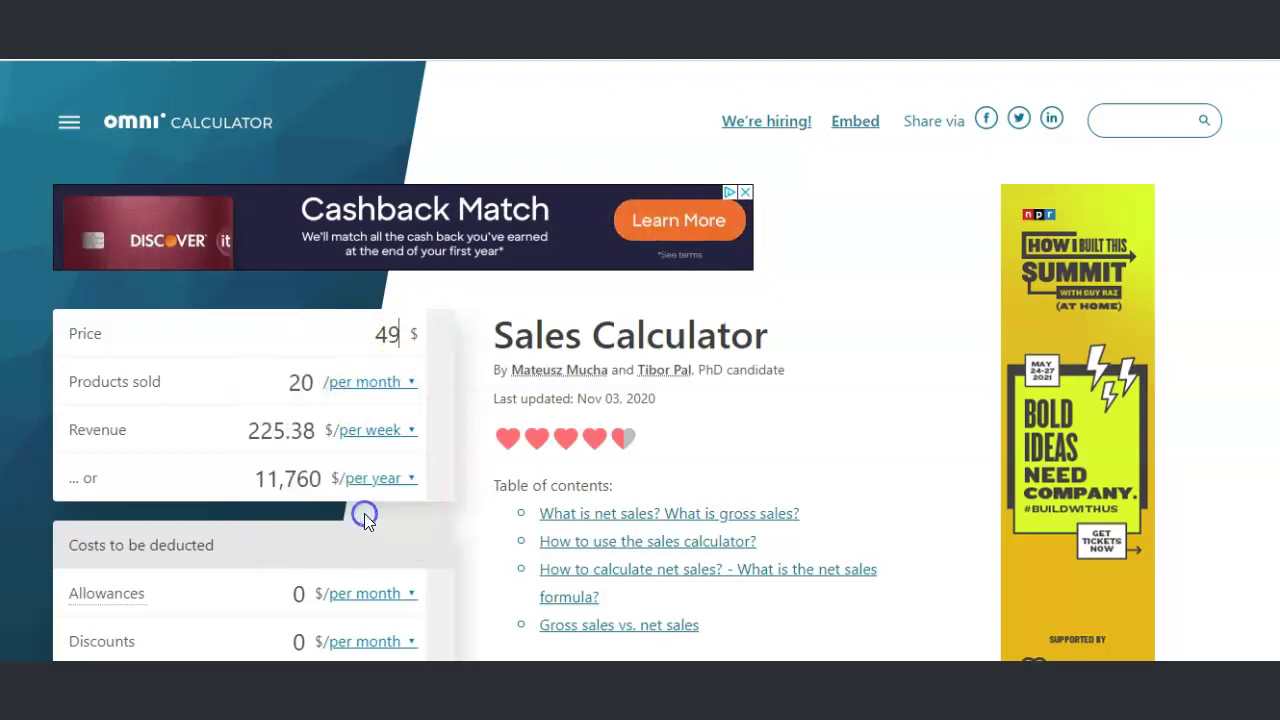
left_click(299, 381)
key("BackSpace")
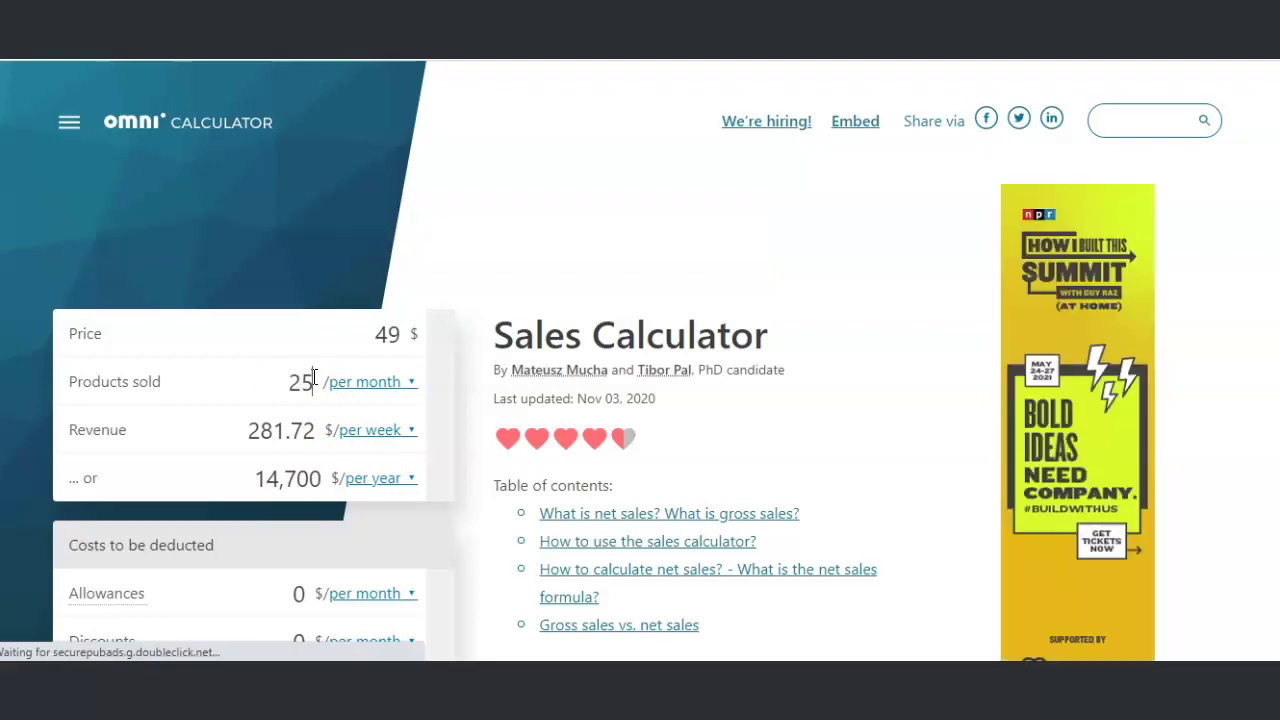
Switch the revenue period to per month and check the costs to be deducted and net sales.
left_click(402, 430)
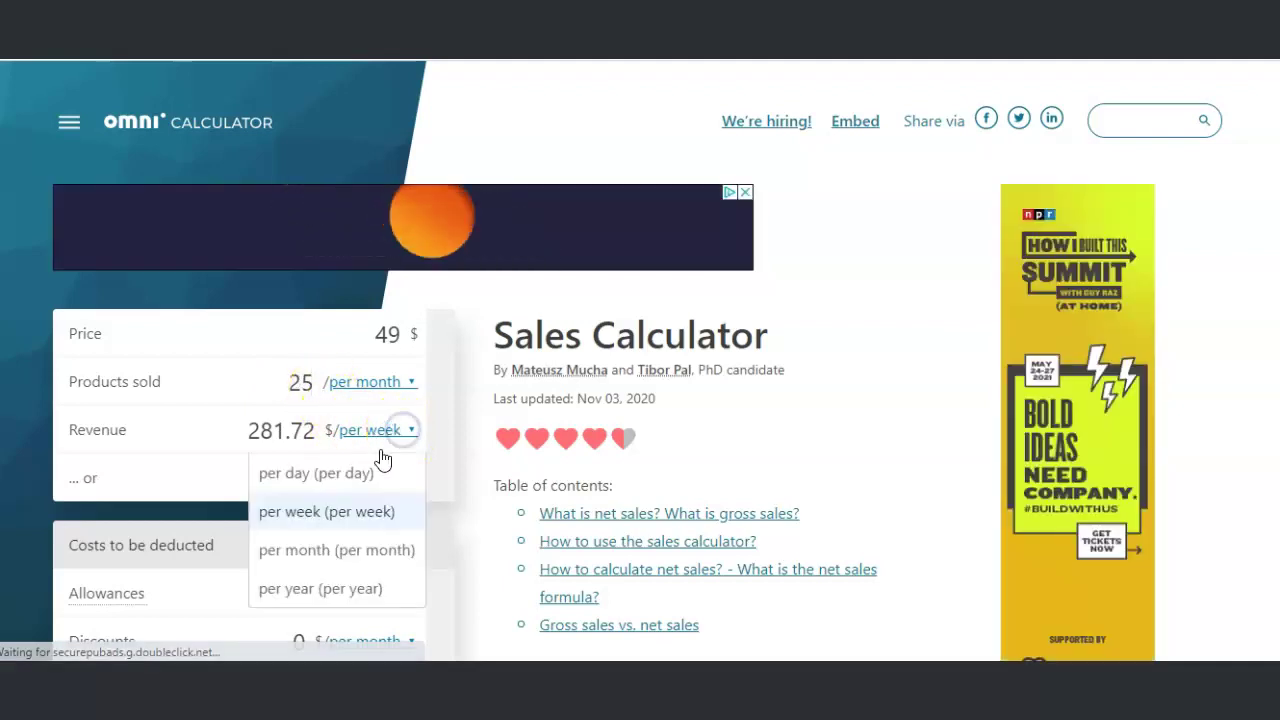
left_click(375, 560)
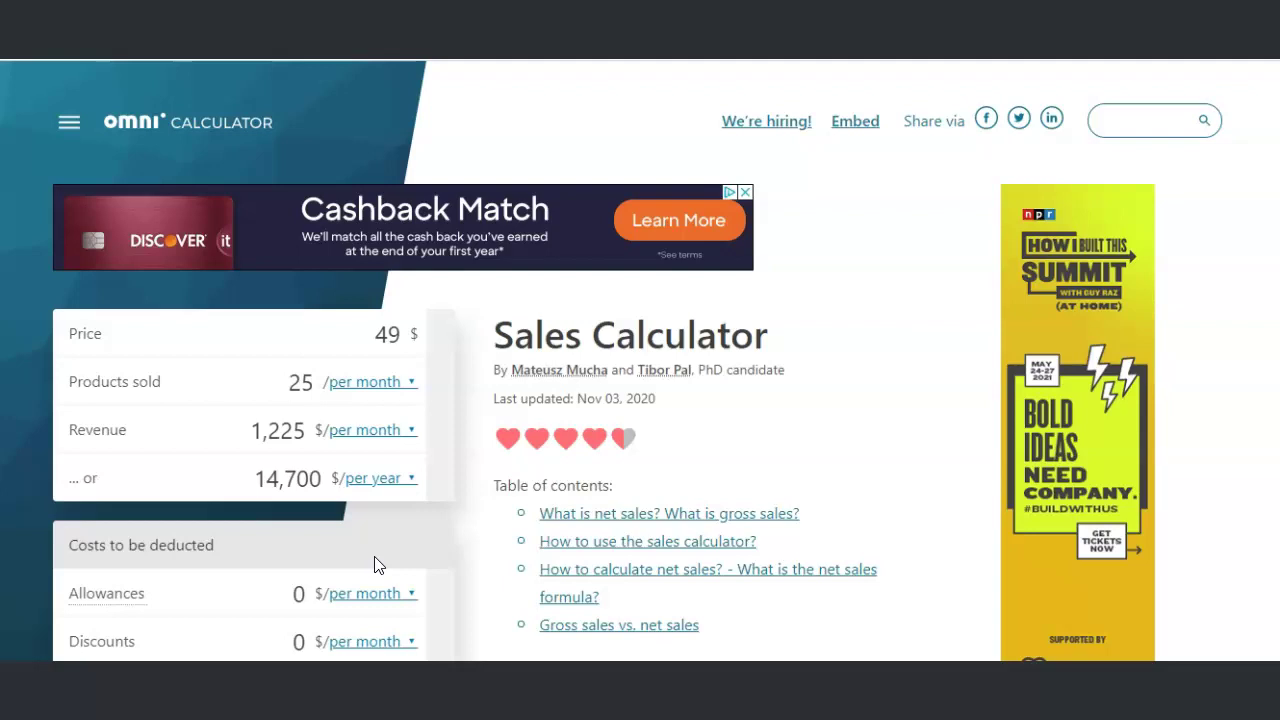
scroll(375, 565, "down", 1)
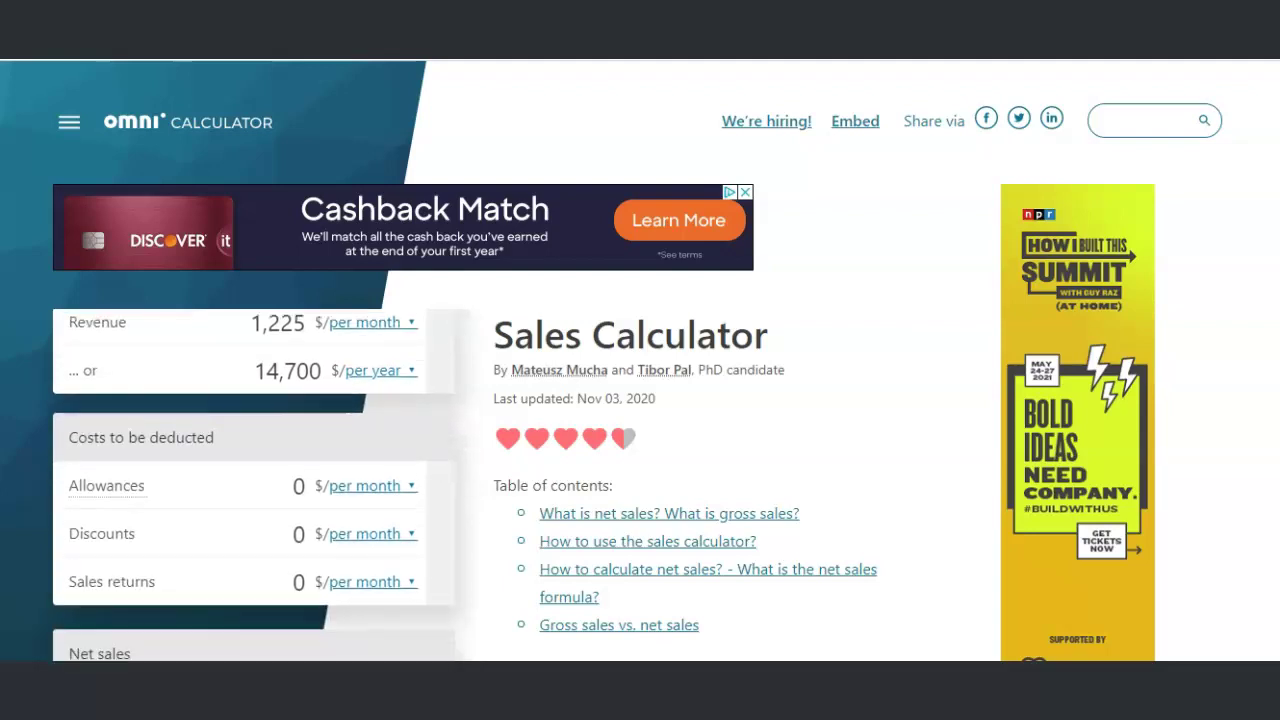
scroll(259, 486, "down", 2)
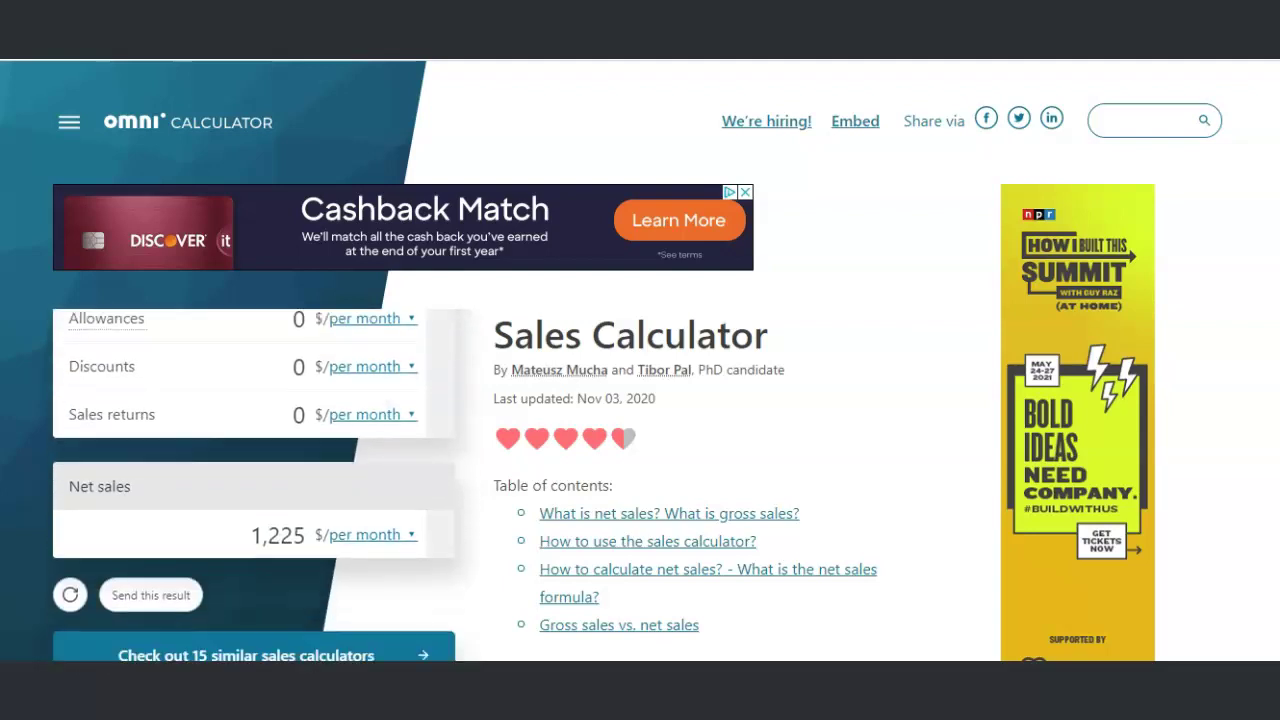
scroll(259, 486, "up", 1)
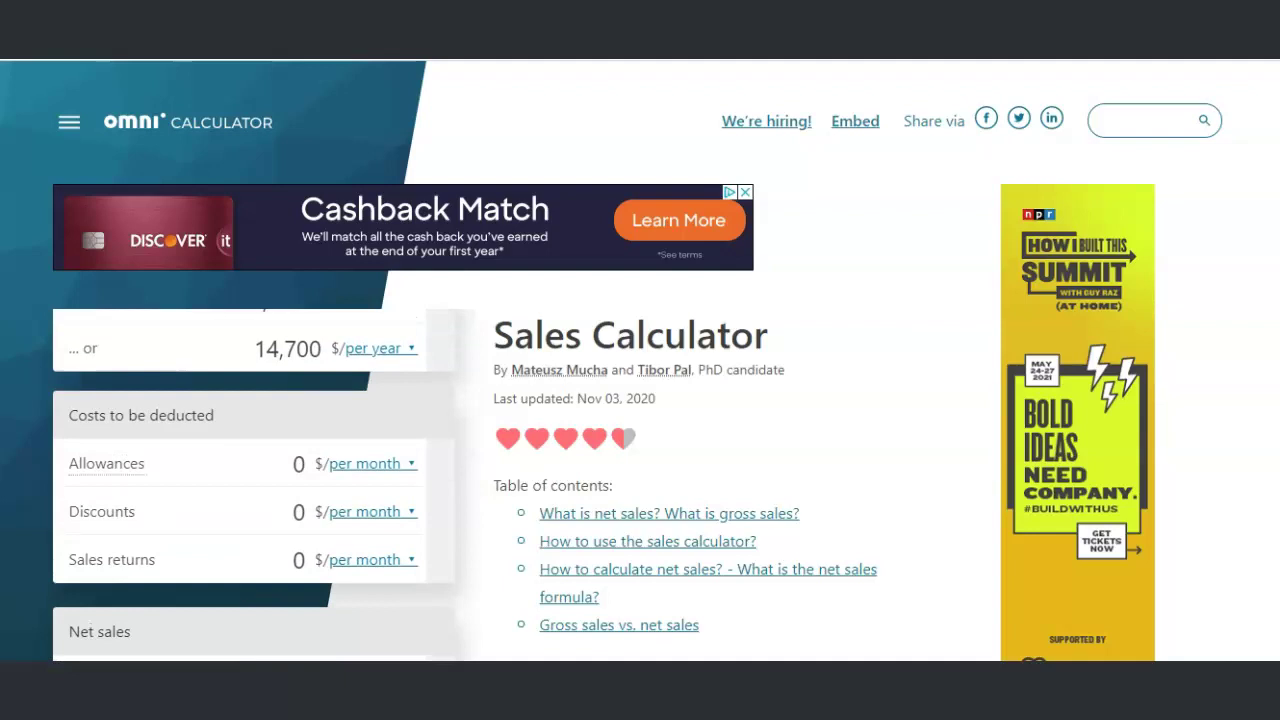
scroll(253, 480, "up", 1)
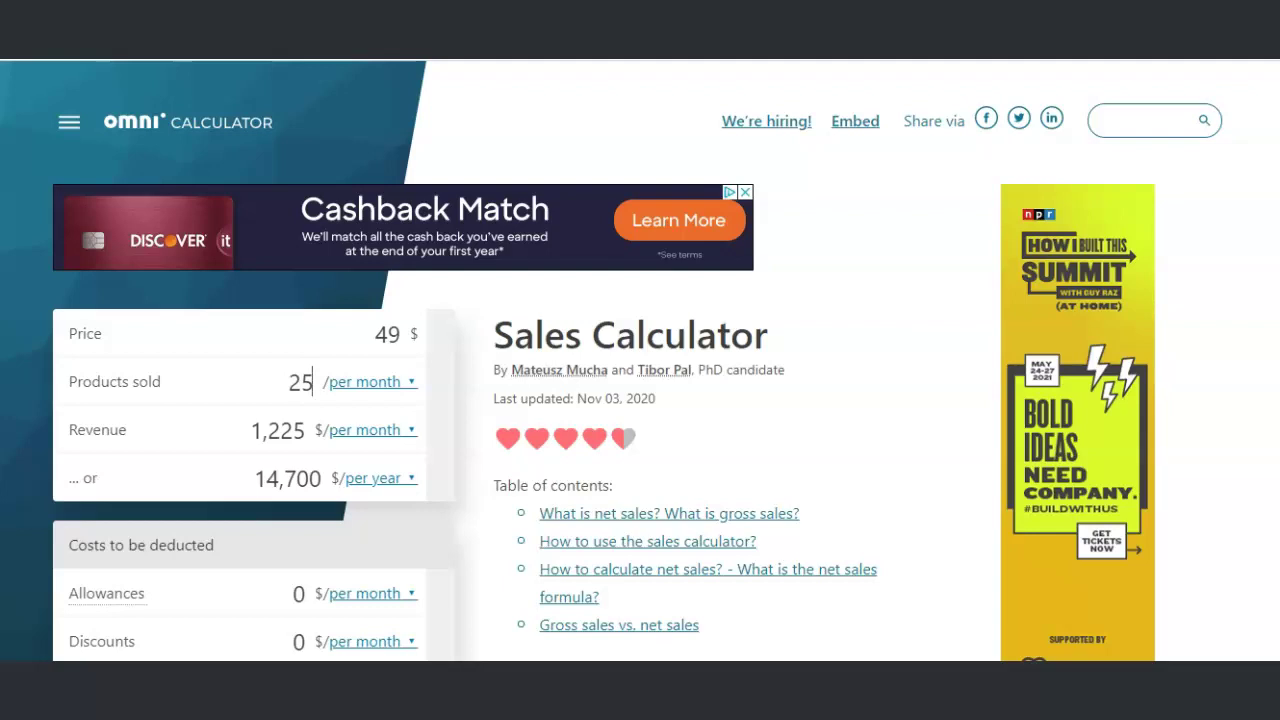
Set the price to 50 $.
left_click(398, 330)
key("BackSpace")
key("BackSpace")
type("50")
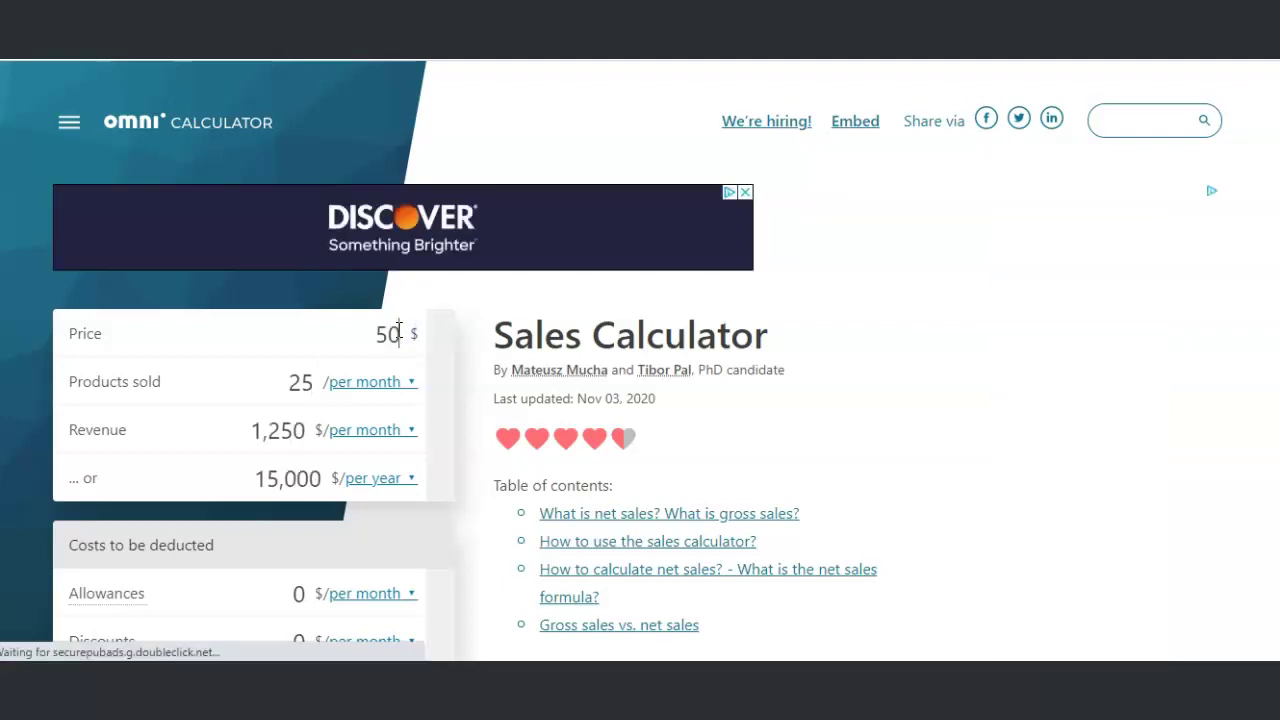
Set the price to 25 $.
key("BackSpace")
key("BackSpace")
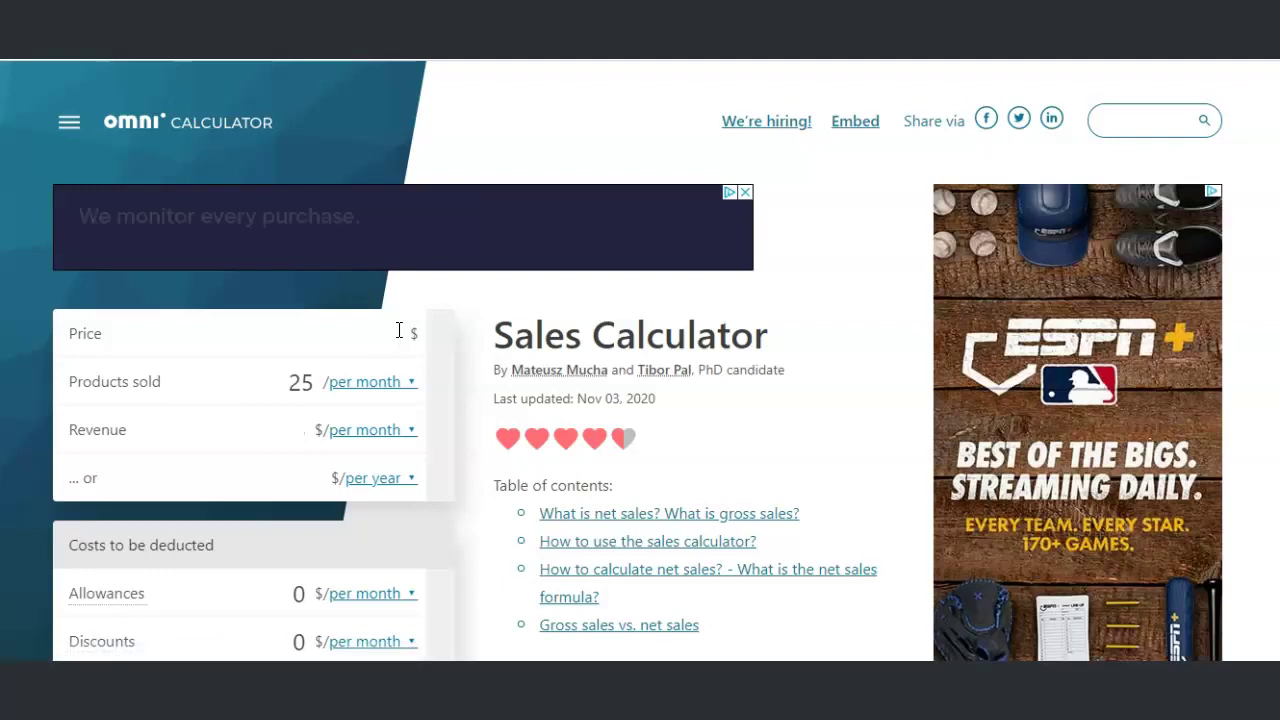
type("25")
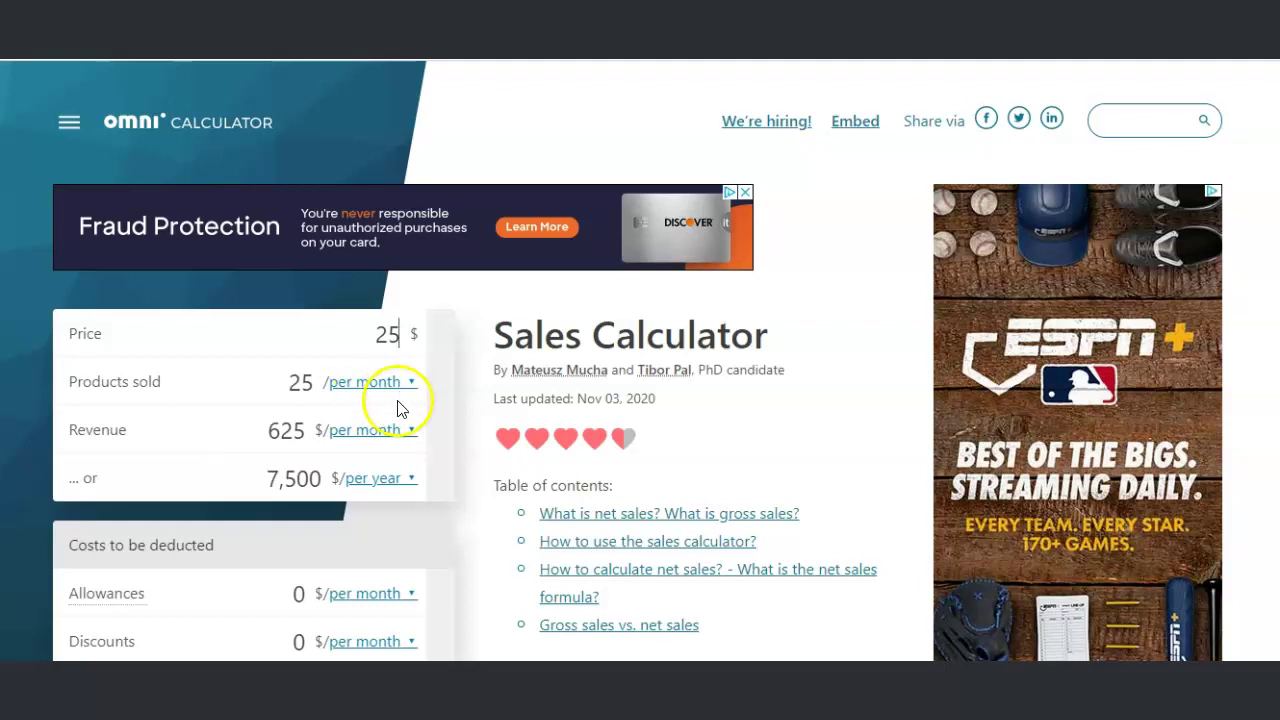
Set the monthly revenue to 1000 $ and check the products sold and net sales it requires.
left_click(306, 430)
key("BackSpace")
key("BackSpace")
key("BackSpace")
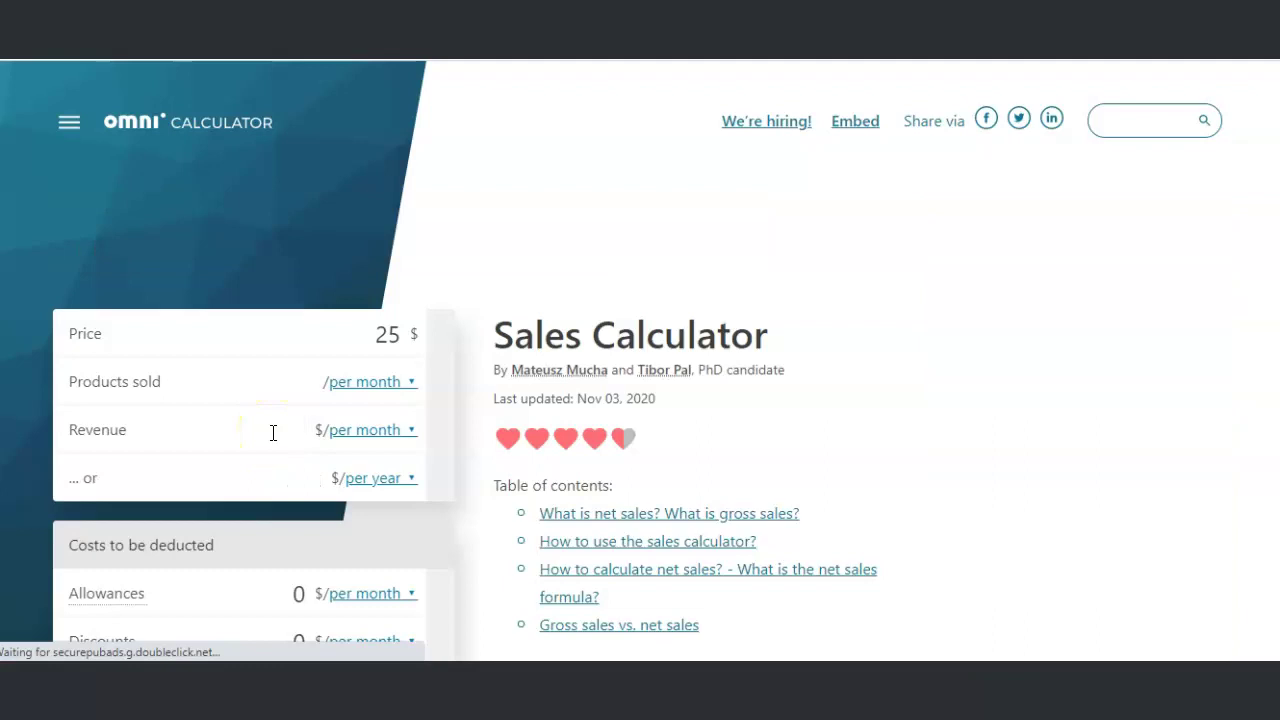
left_click(286, 430)
type("100")
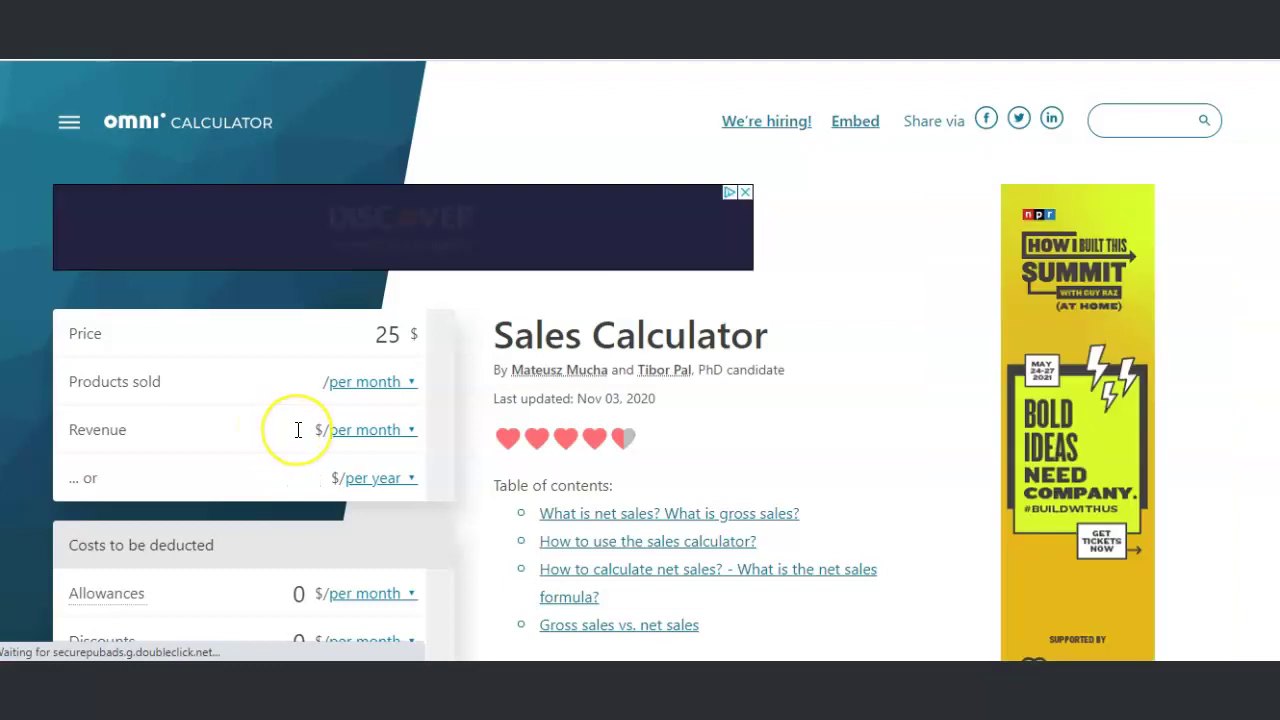
type("0")
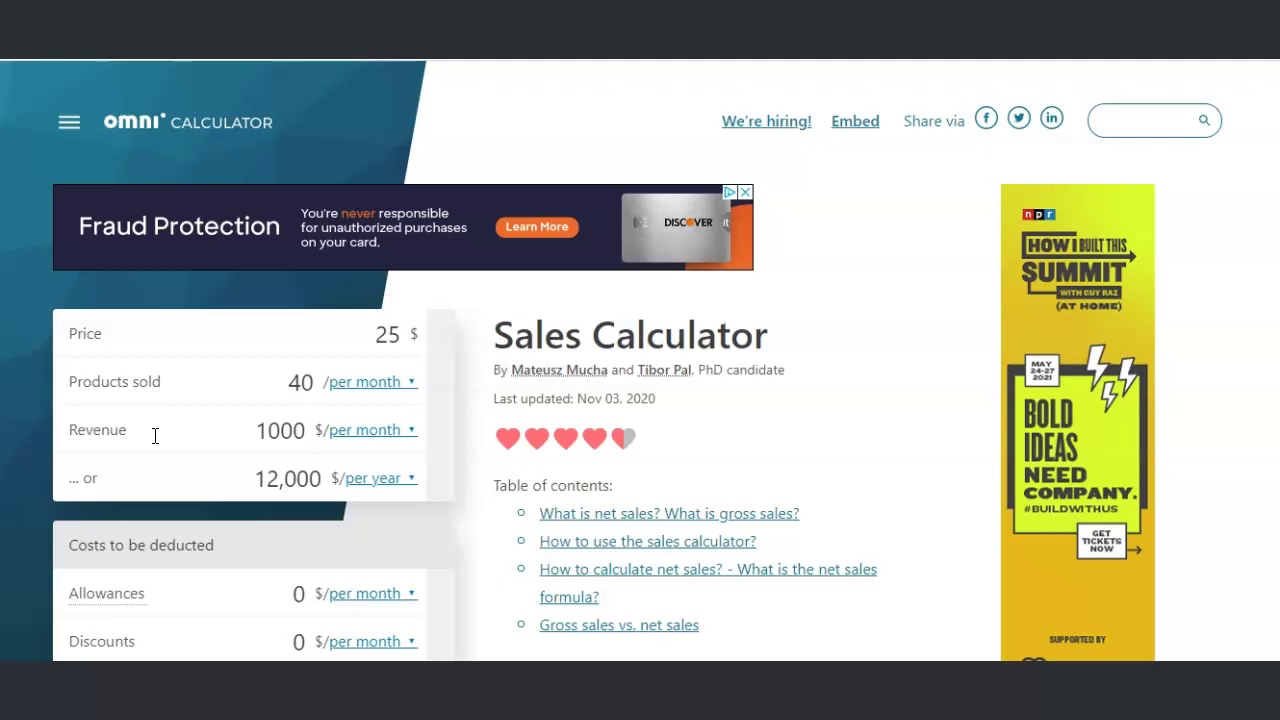
left_click(163, 409)
scroll(84, 333, "down", 3)
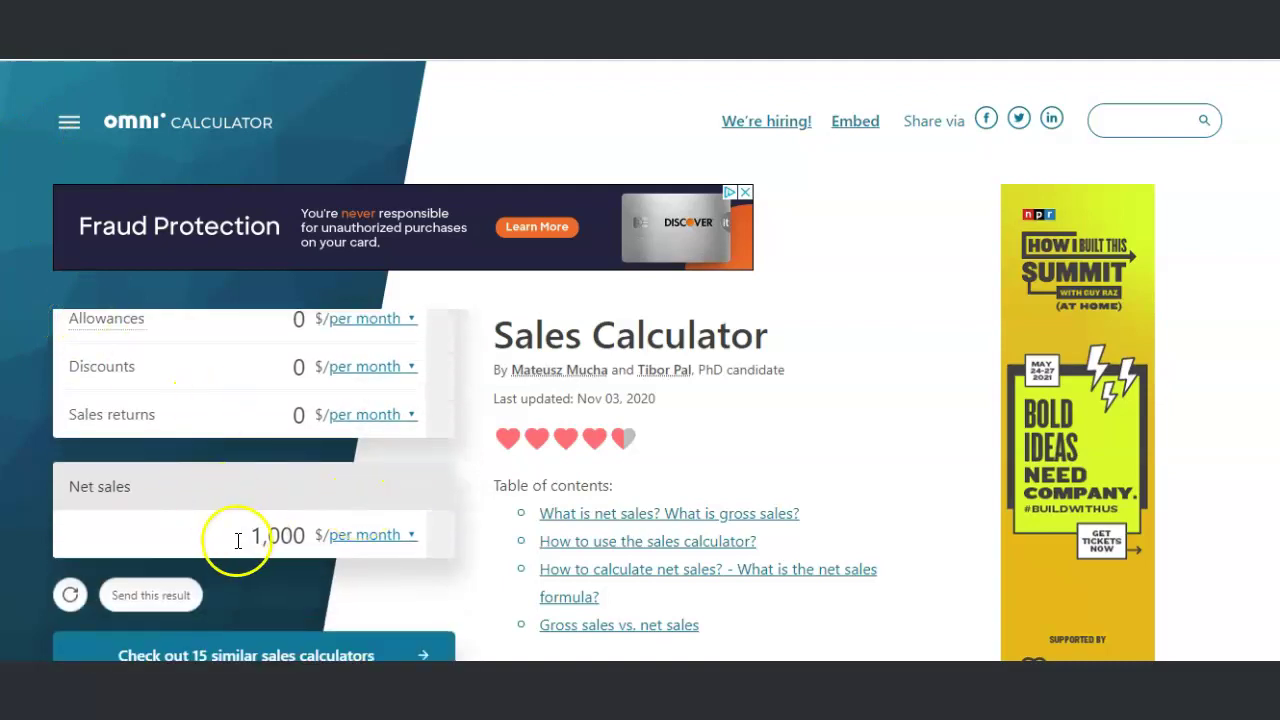
scroll(229, 534, "up", 2)
scroll(230, 540, "down", 4)
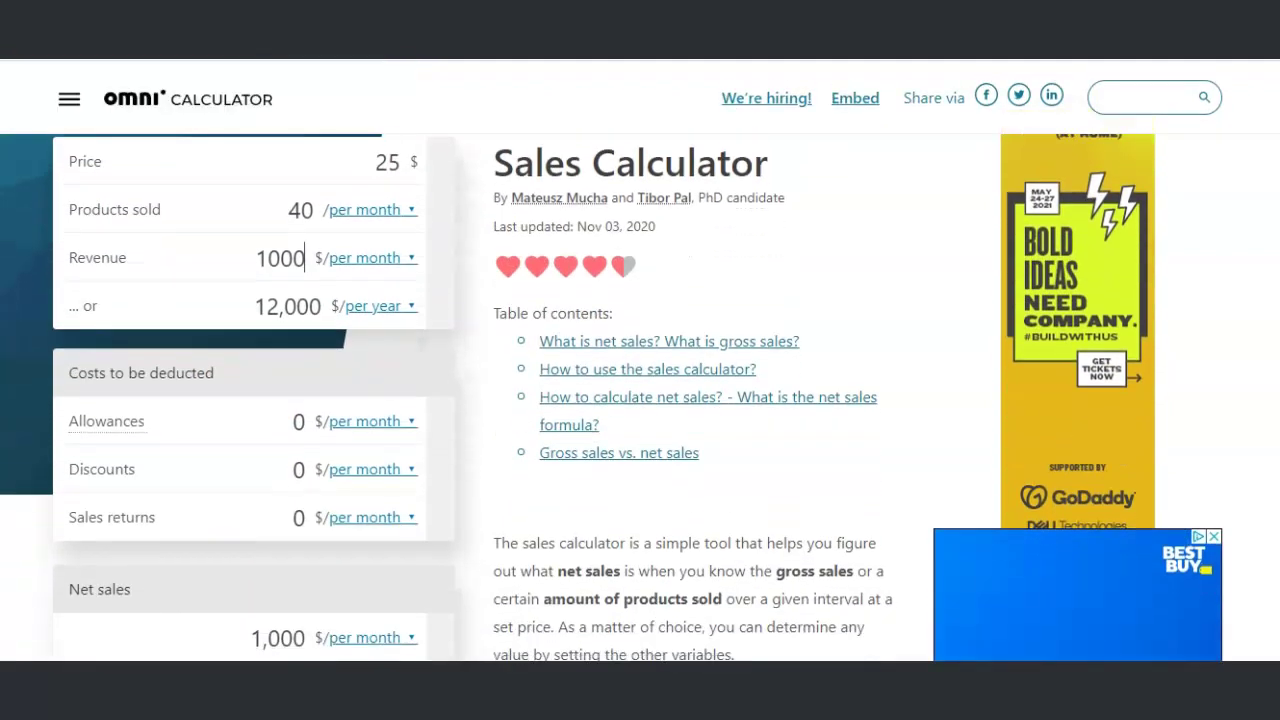
scroll(253, 400, "up", 3)
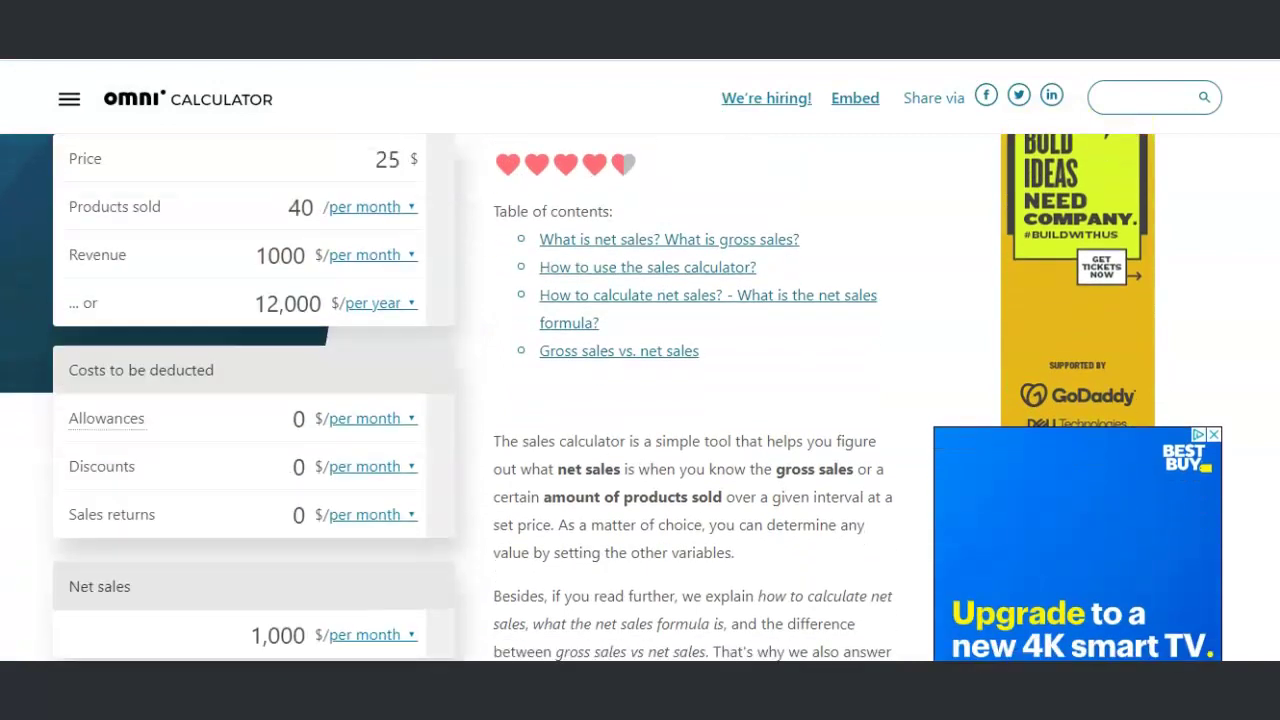
scroll(134, 445, "up", 1)
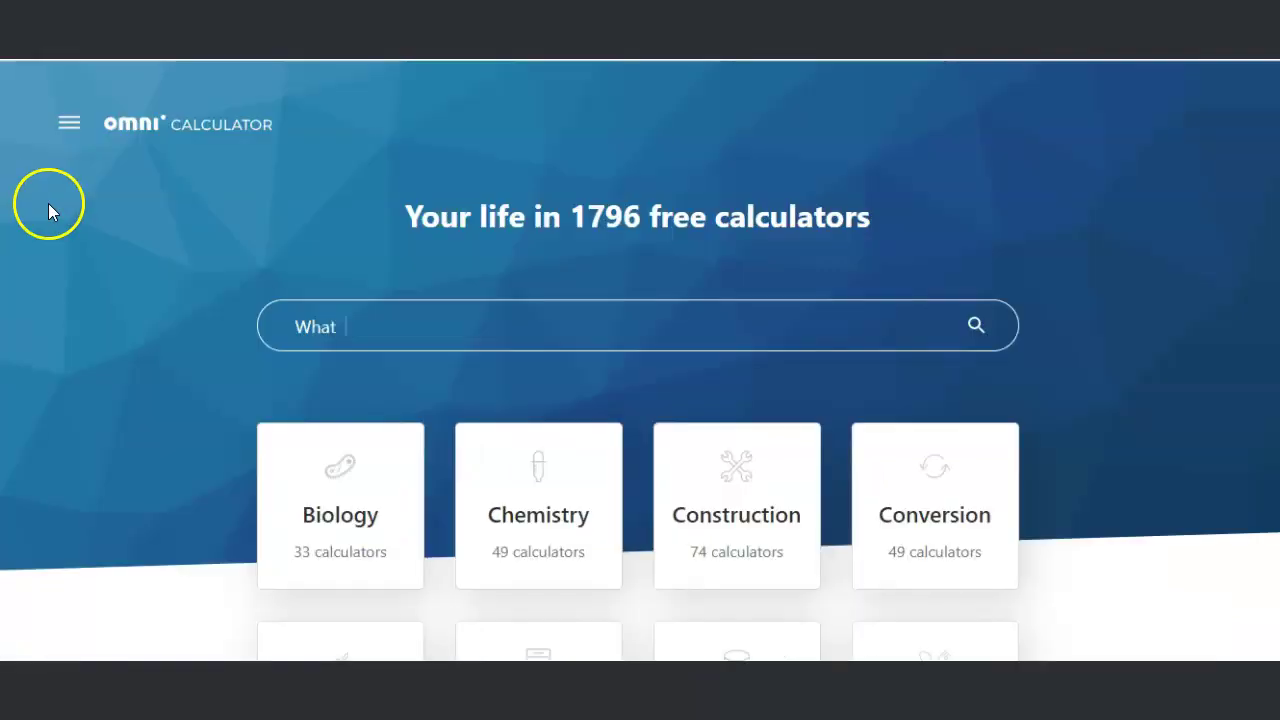
Search the calculators on the home page for "Prof" and open the Profit Calculator.
left_click(410, 335)
type("Prof")
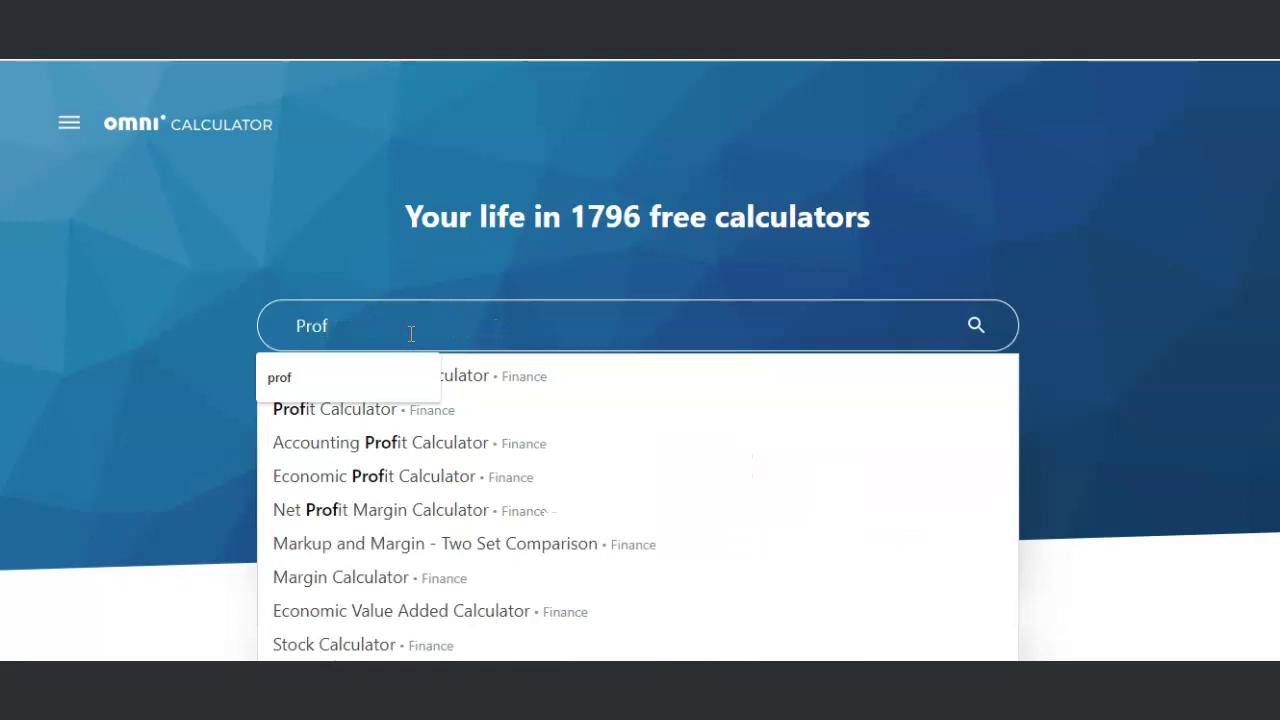
left_click(448, 416)
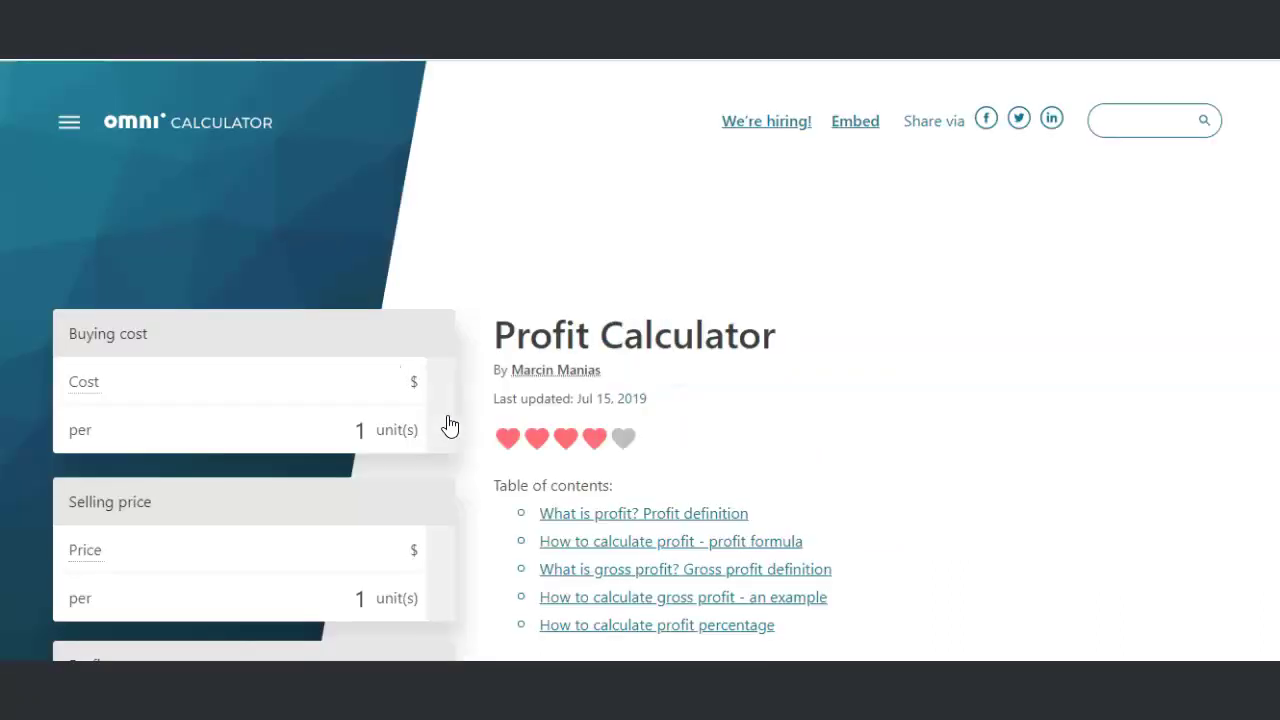
Enter a buying cost of 2000 $ and a selling price of 2500 $ in the Profit Calculator.
left_click(383, 390)
type("2")
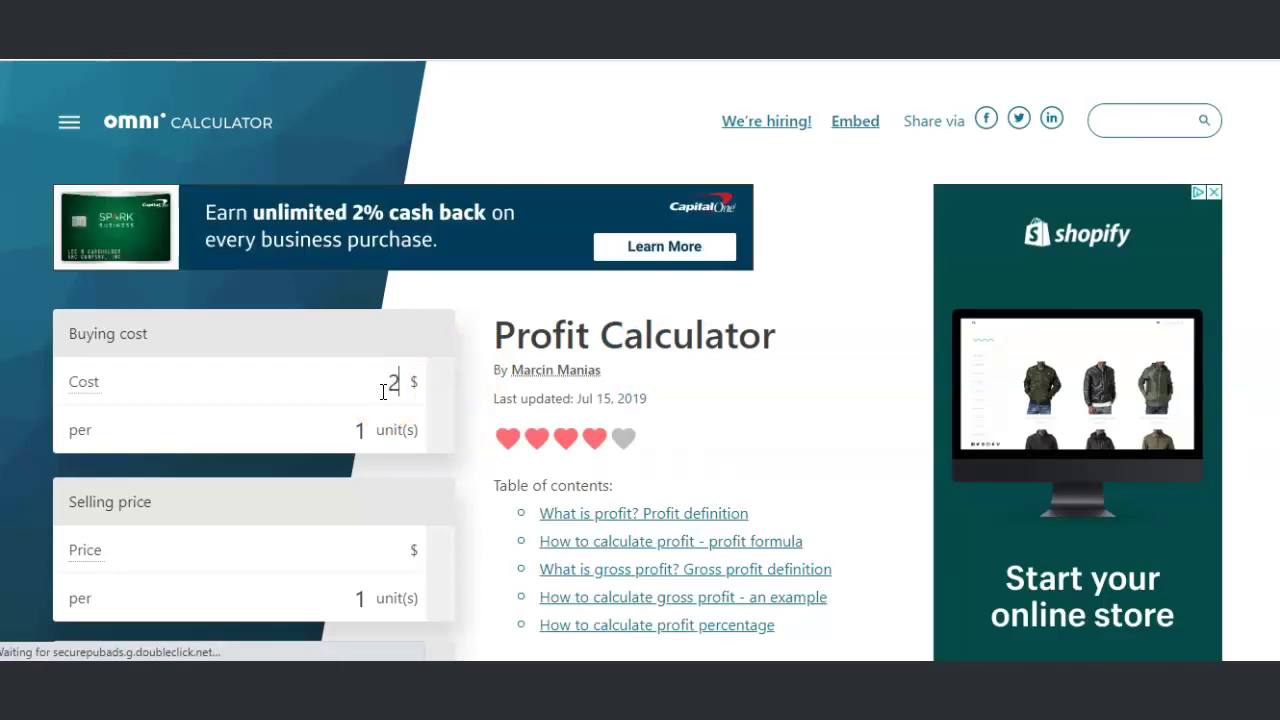
type("000")
left_click(169, 448)
left_click(191, 411)
left_click(231, 555)
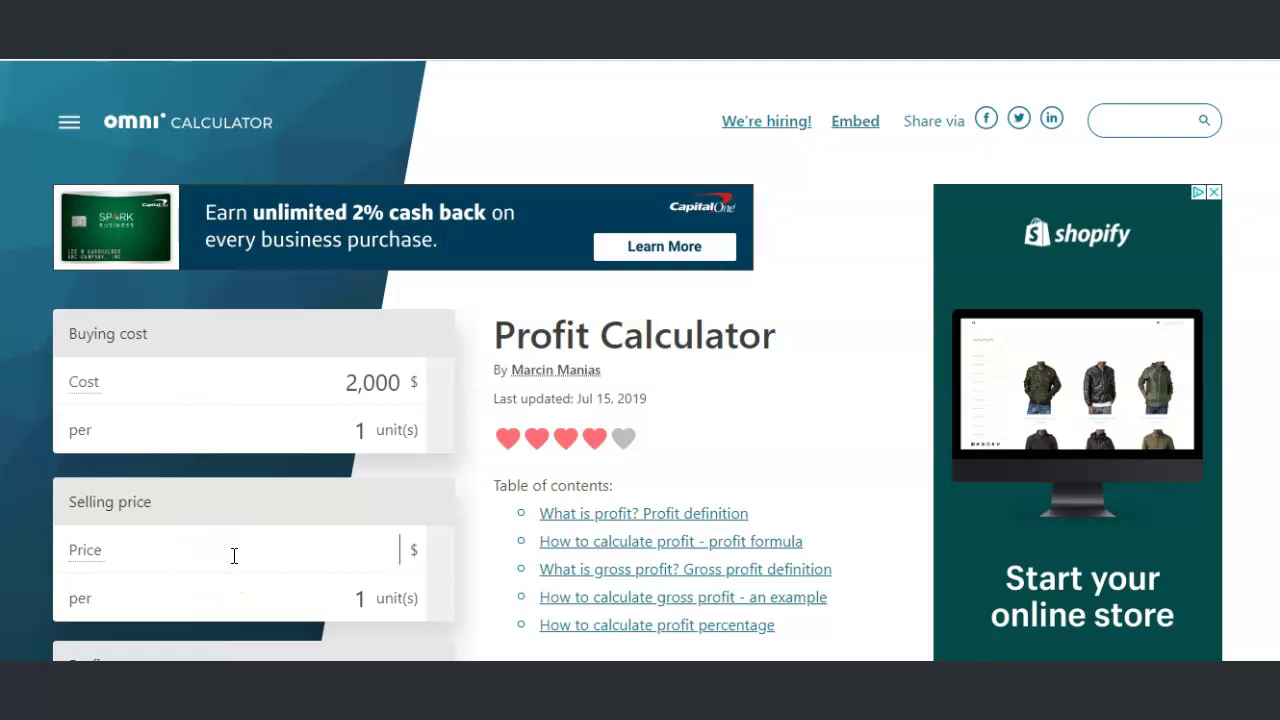
type("2500")
left_click(235, 528)
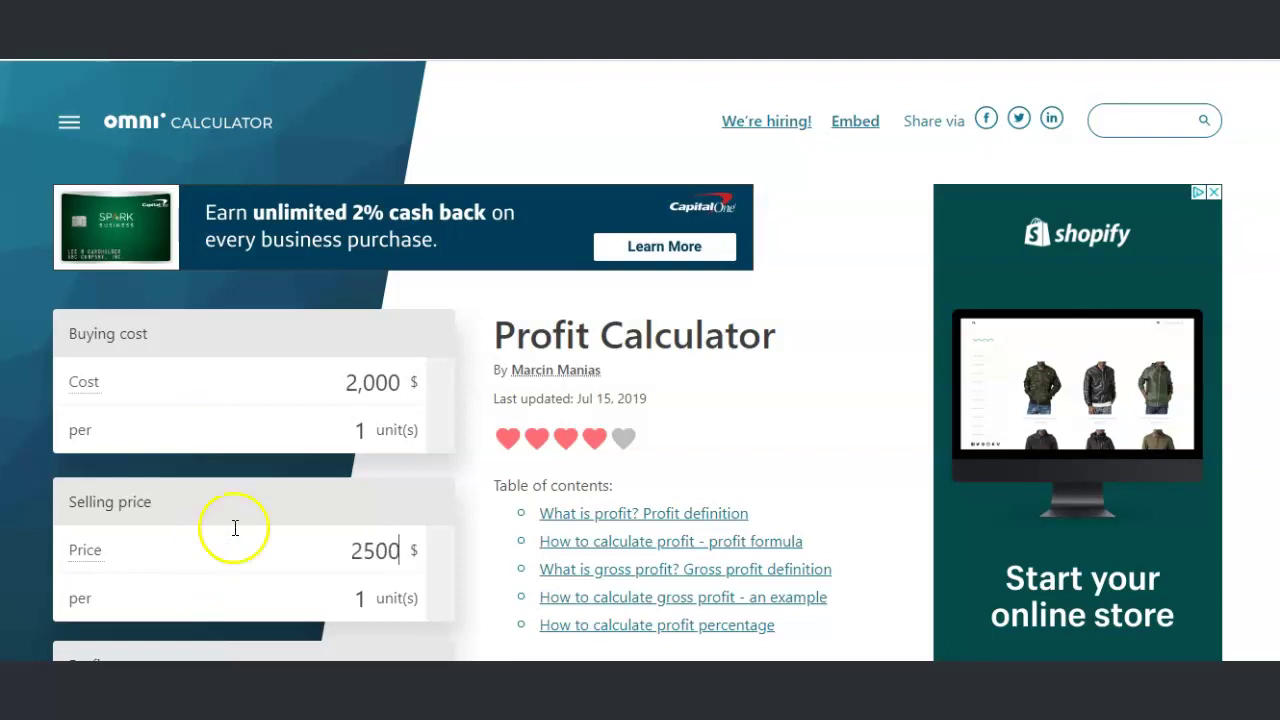
Examine the total cost, revenue and total profit, and the similar calculators offered below them.
scroll(223, 489, "down", 1)
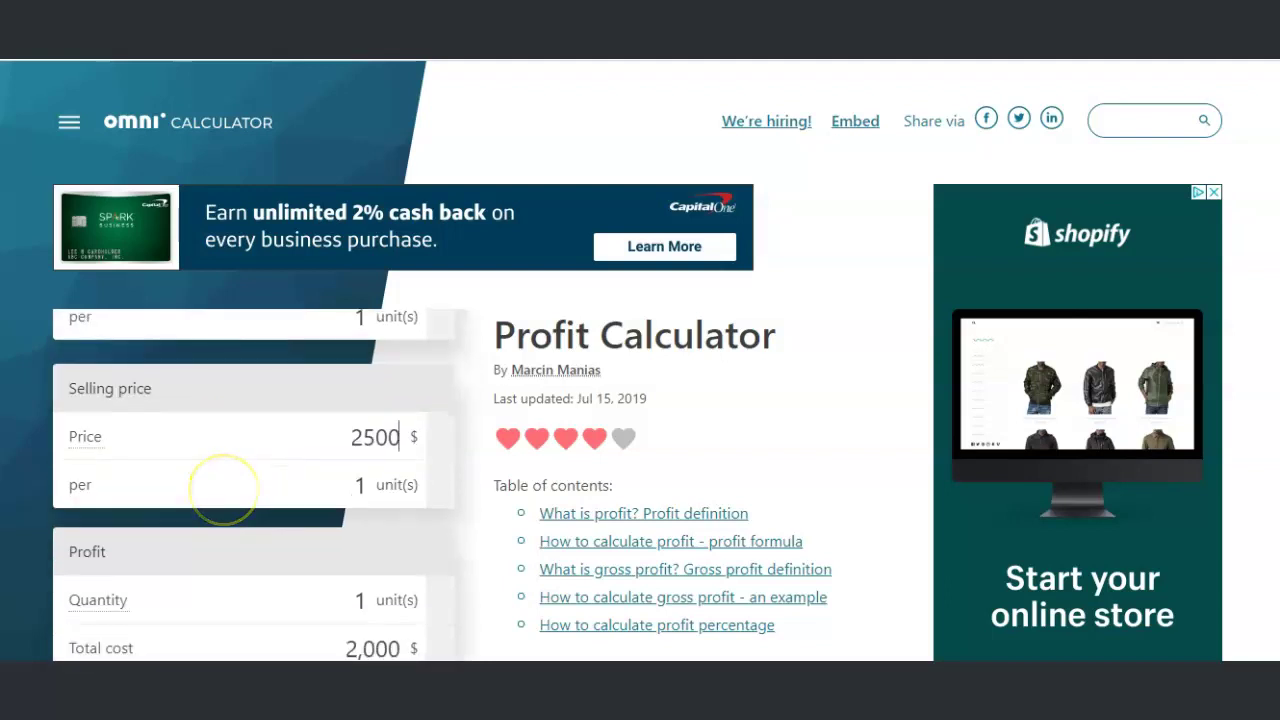
scroll(223, 489, "down", 2)
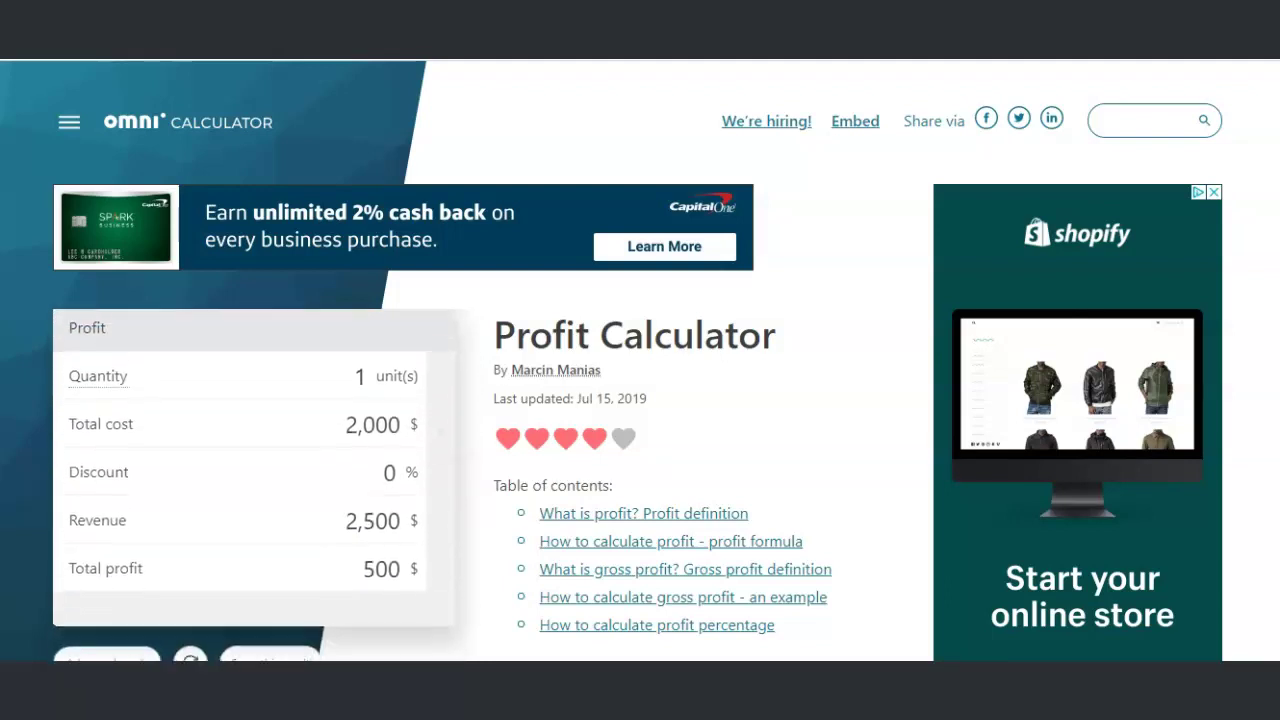
scroll(440, 471, "up", 1)
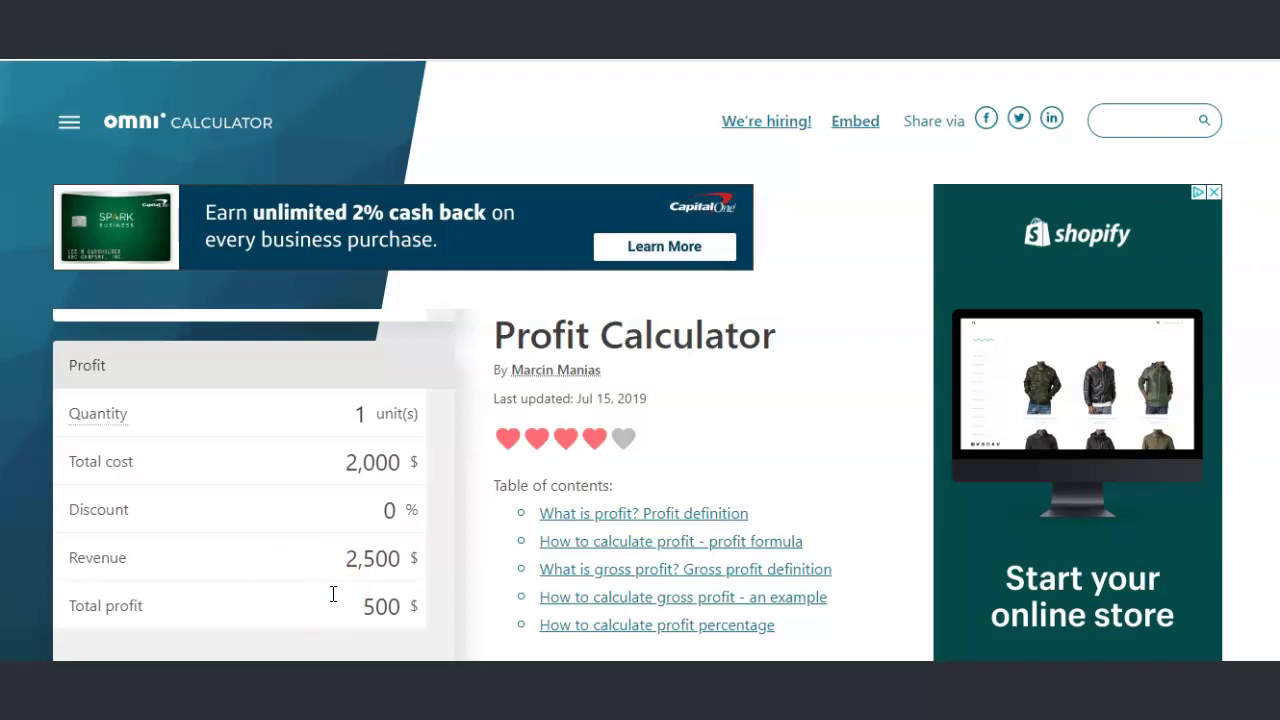
scroll(333, 594, "down", 3)
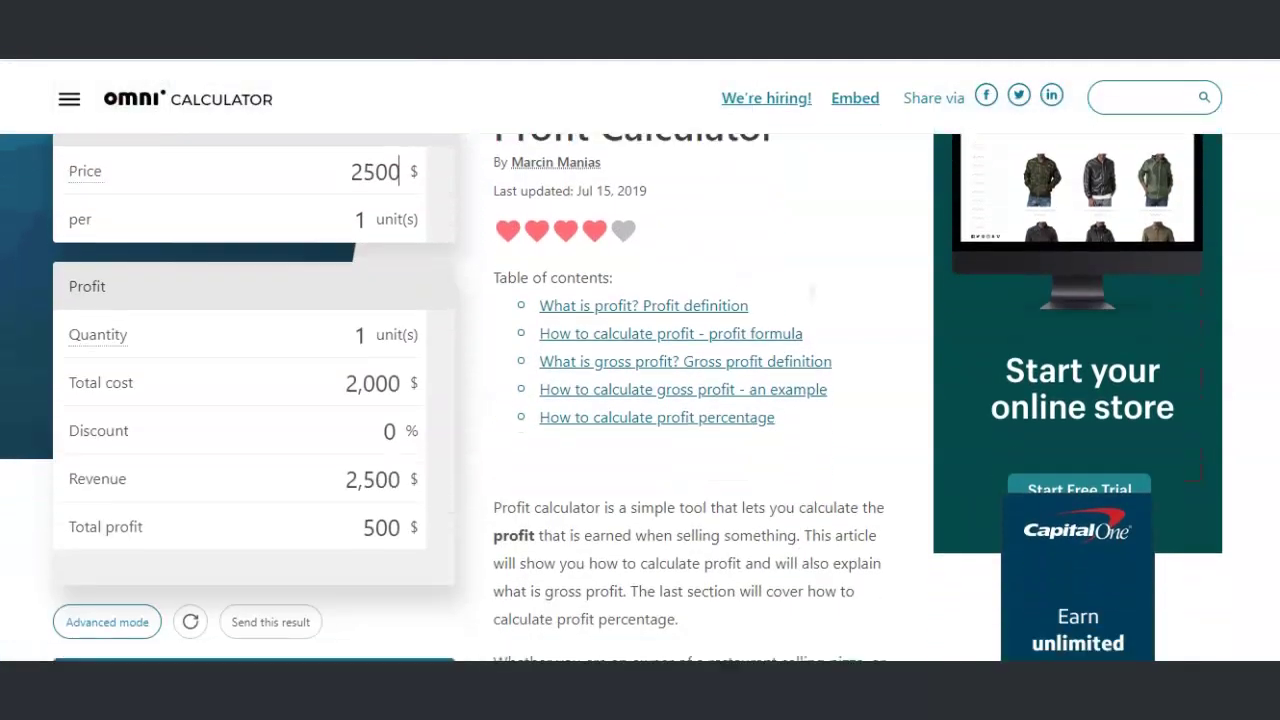
scroll(377, 480, "down", 2)
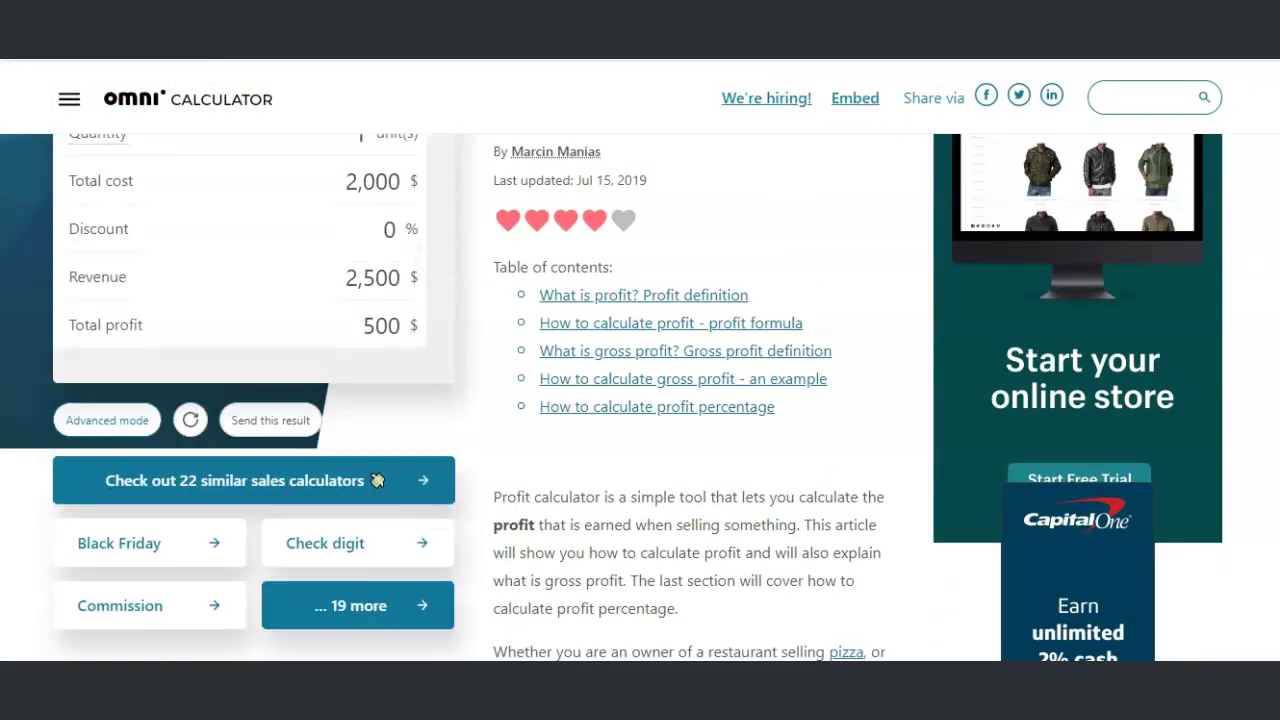
scroll(377, 480, "up", 5)
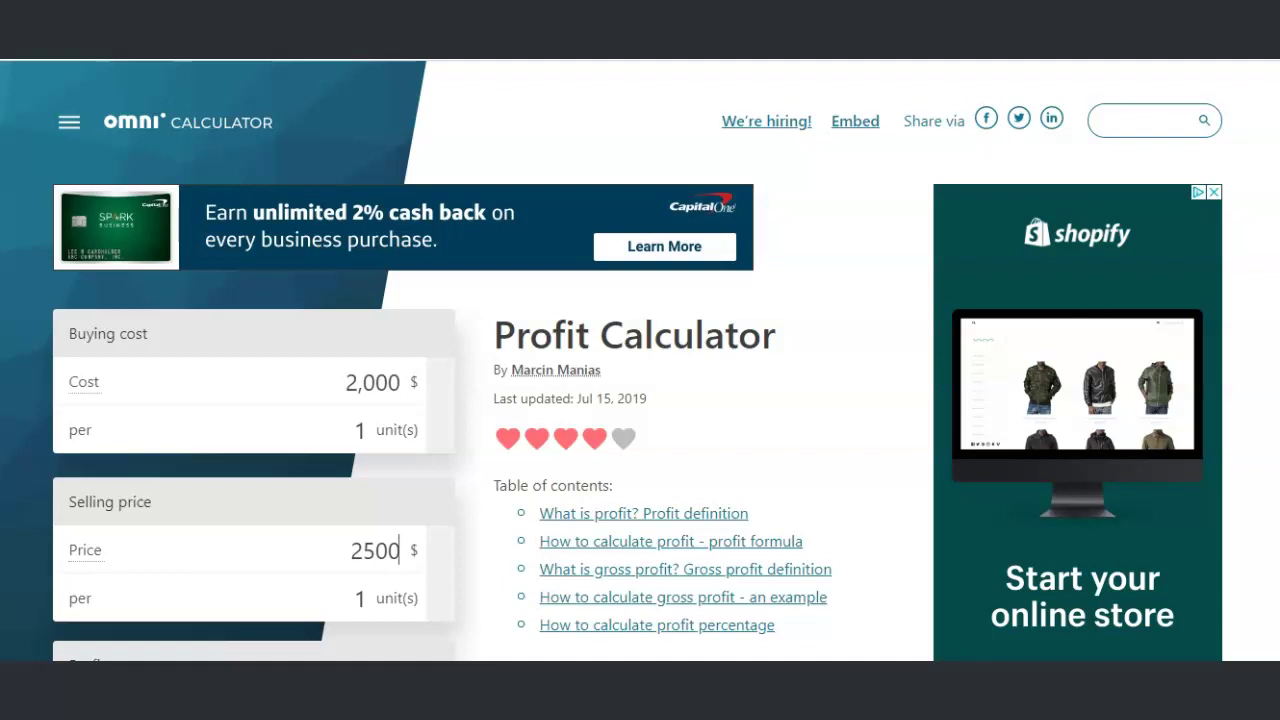
left_click(266, 357)
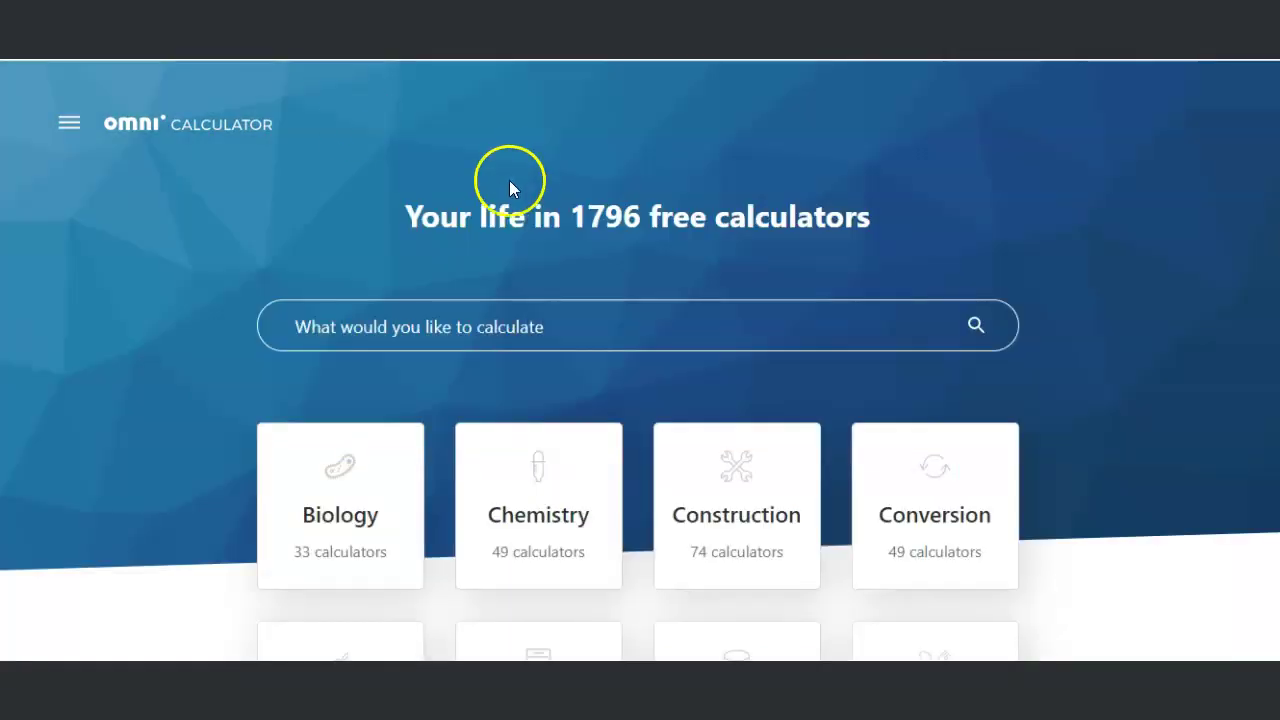
Search the calculators on the home page for "sa" and open the Salary Calculator.
left_click(434, 325)
type("sa")
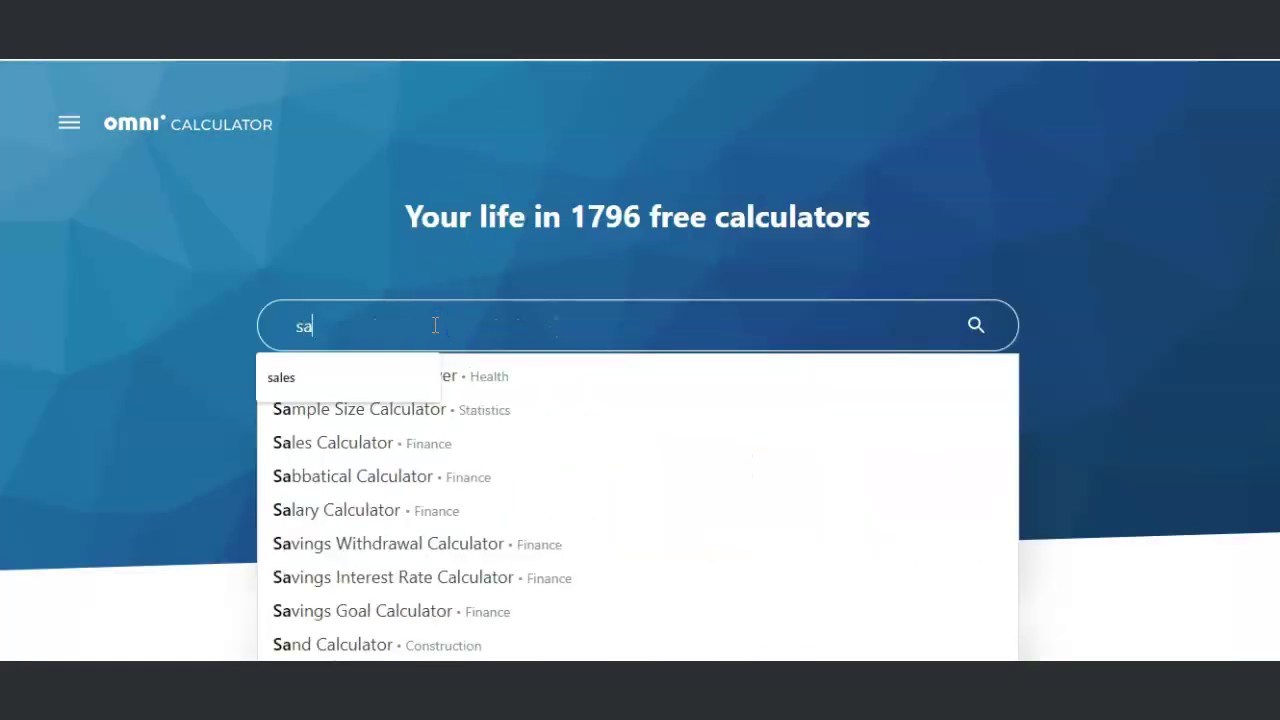
left_click(368, 511)
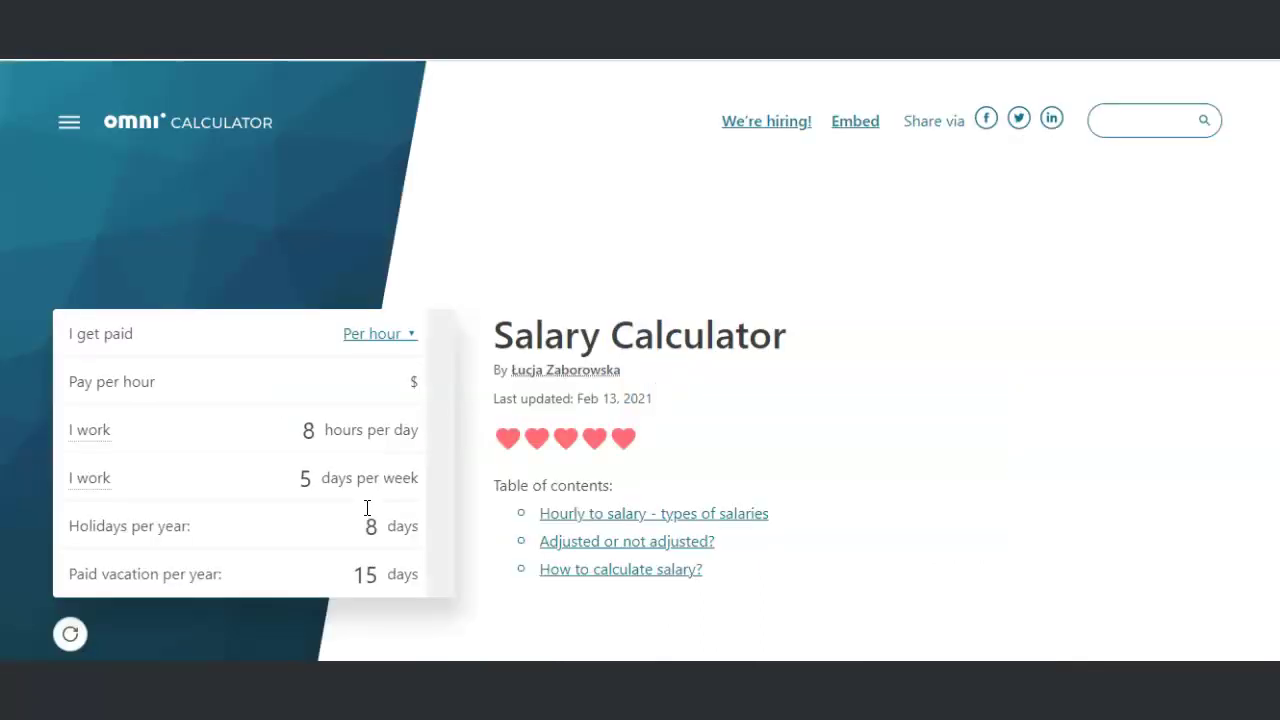
Keep the pay period per hour in the Salary Calculator and enter a pay of 20 $ per hour.
left_click(398, 336)
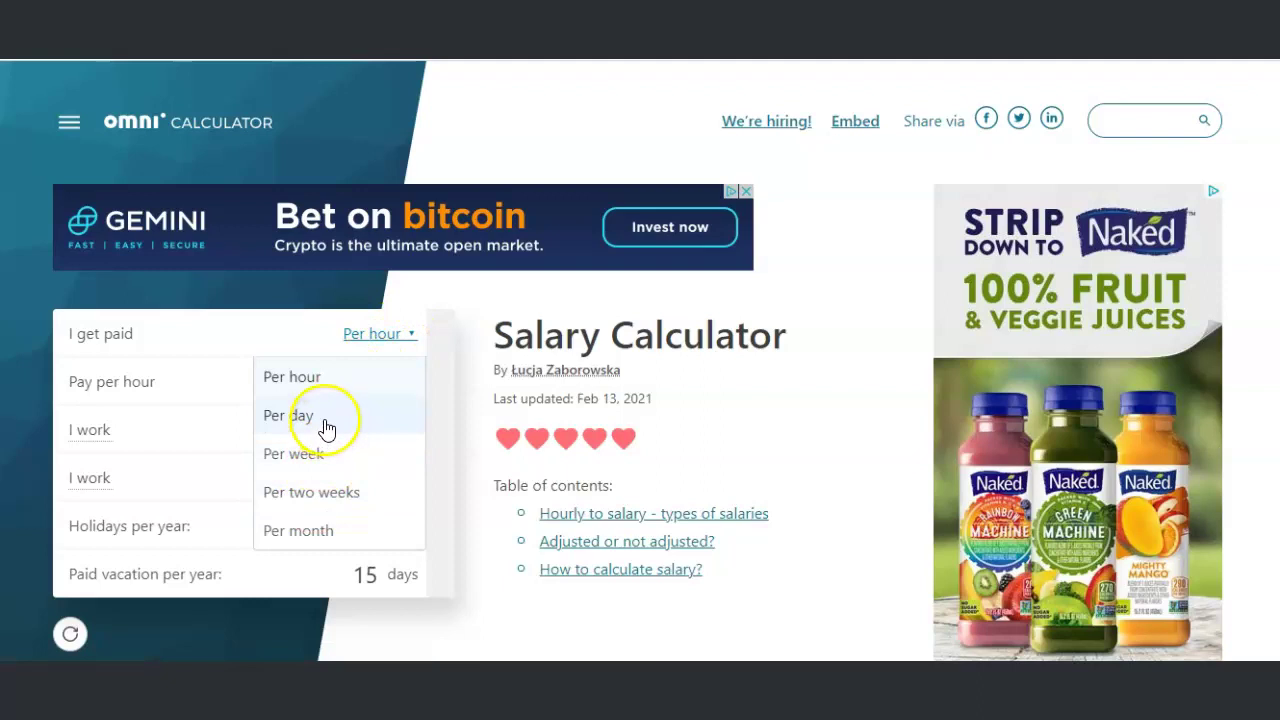
left_click(328, 382)
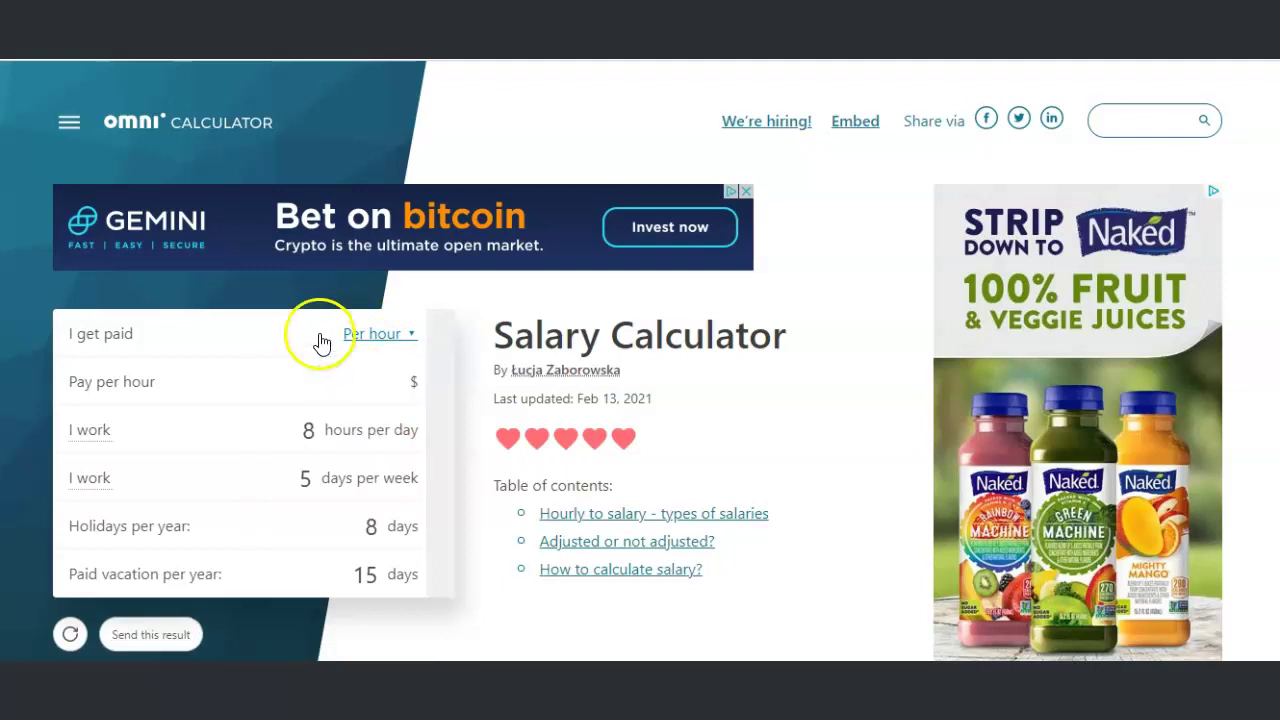
left_click(340, 373)
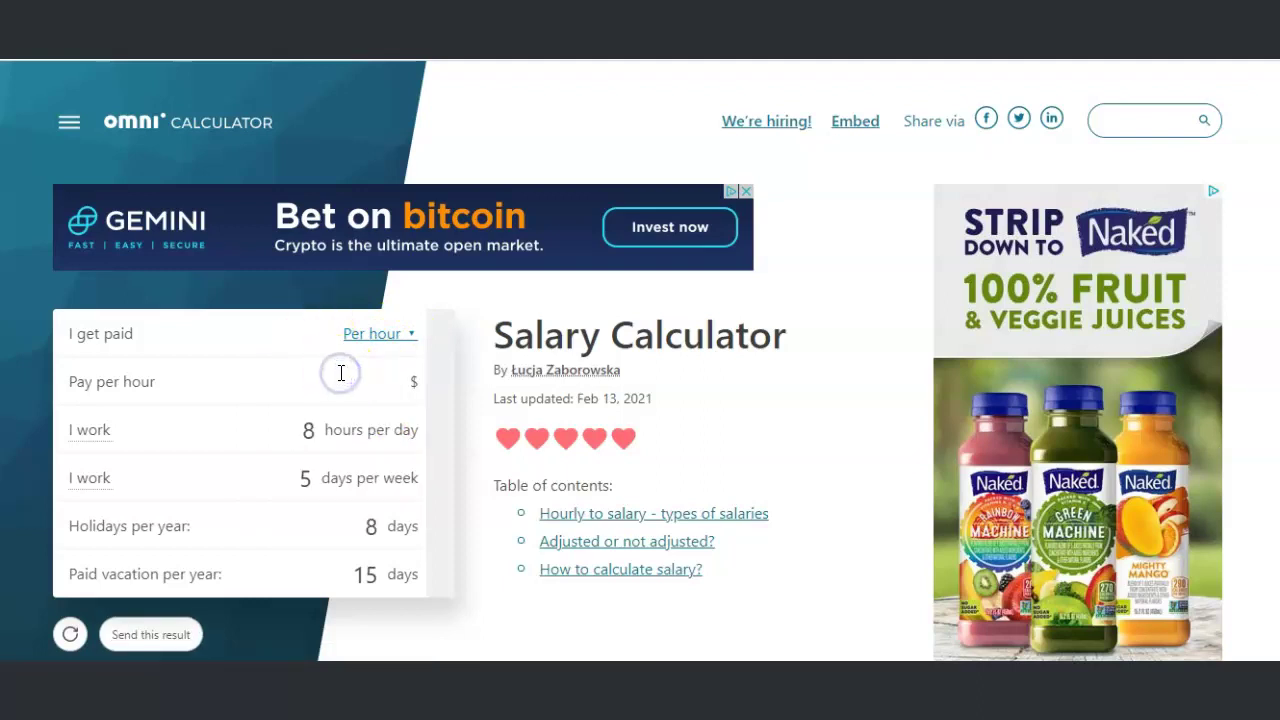
type("20")
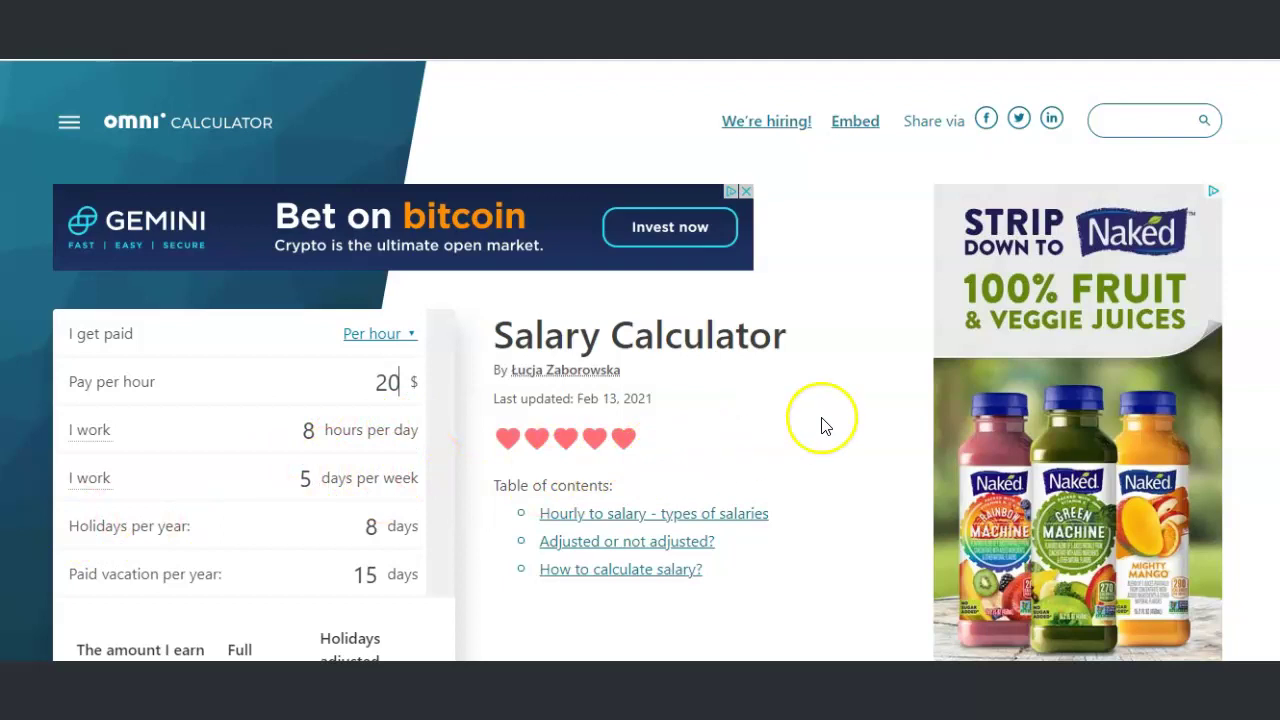
Examine the full and holidays-adjusted earnings for each period, from an hour to a year, and the available pay periods.
scroll(822, 426, "down", 3)
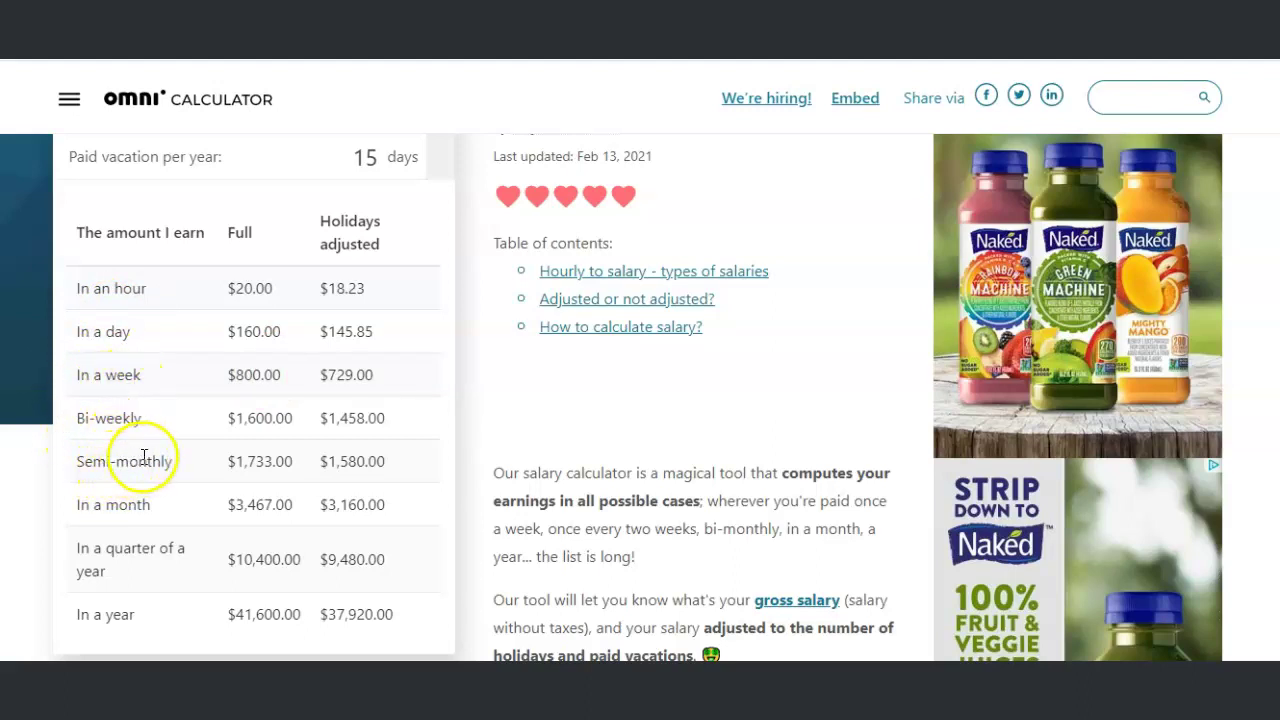
scroll(40, 506, "down", 3)
scroll(245, 481, "up", 5)
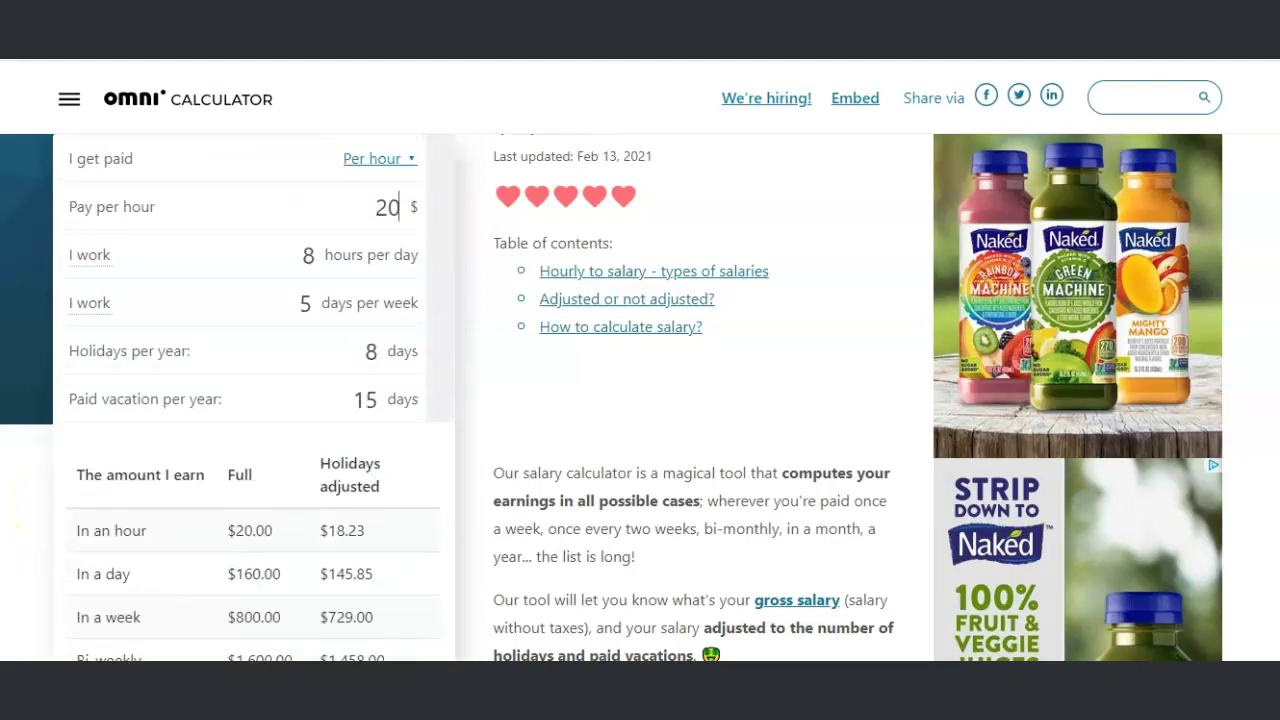
scroll(245, 400, "up", 3)
left_click(399, 382)
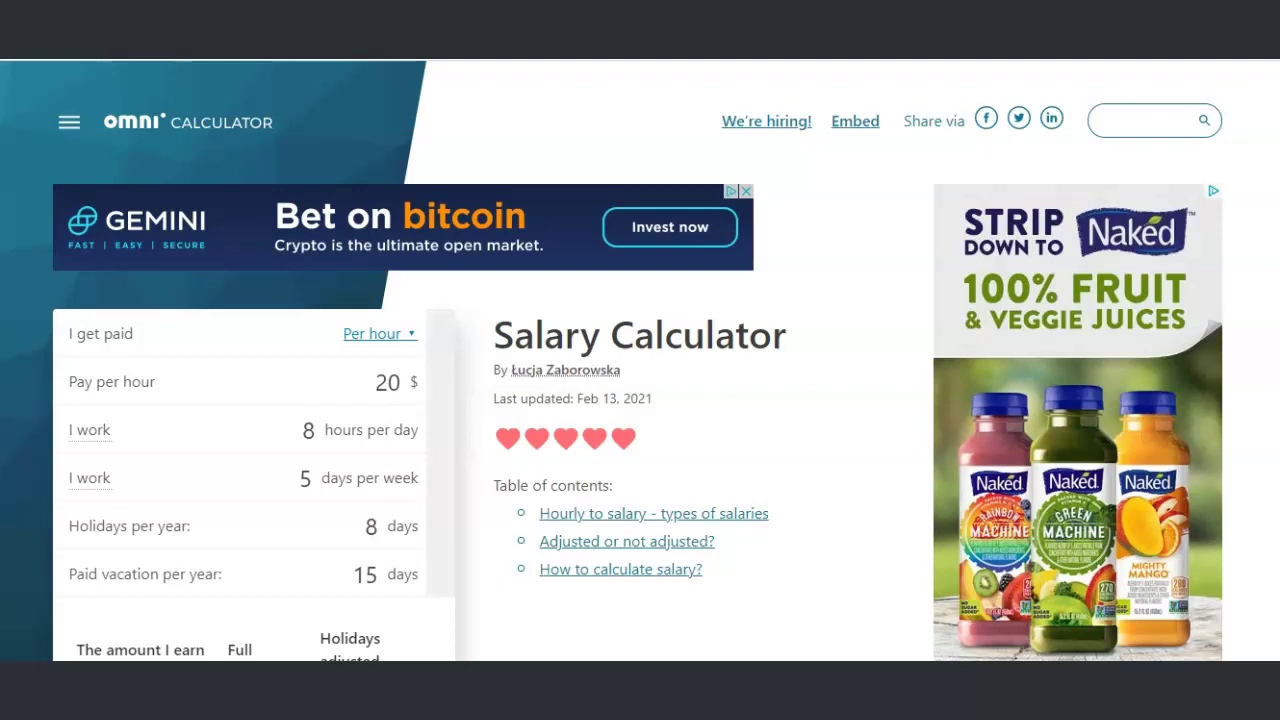
left_click(408, 335)
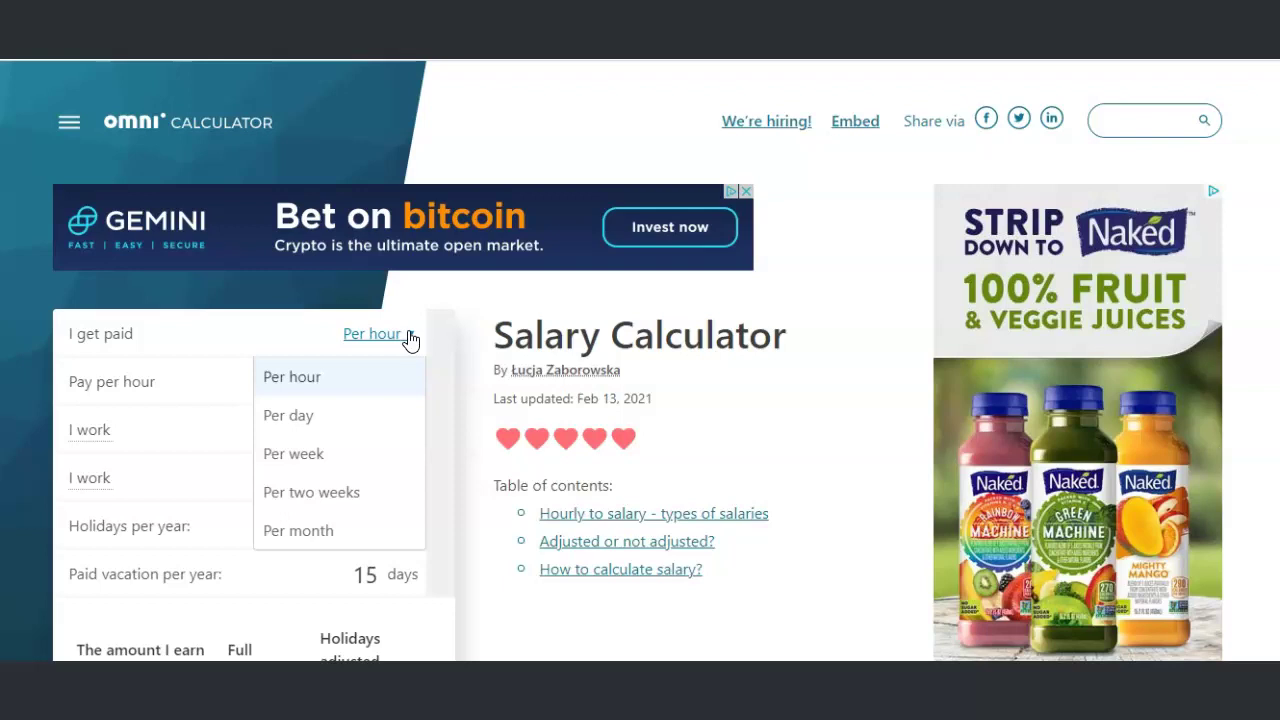
scroll(410, 340, "down", 5)
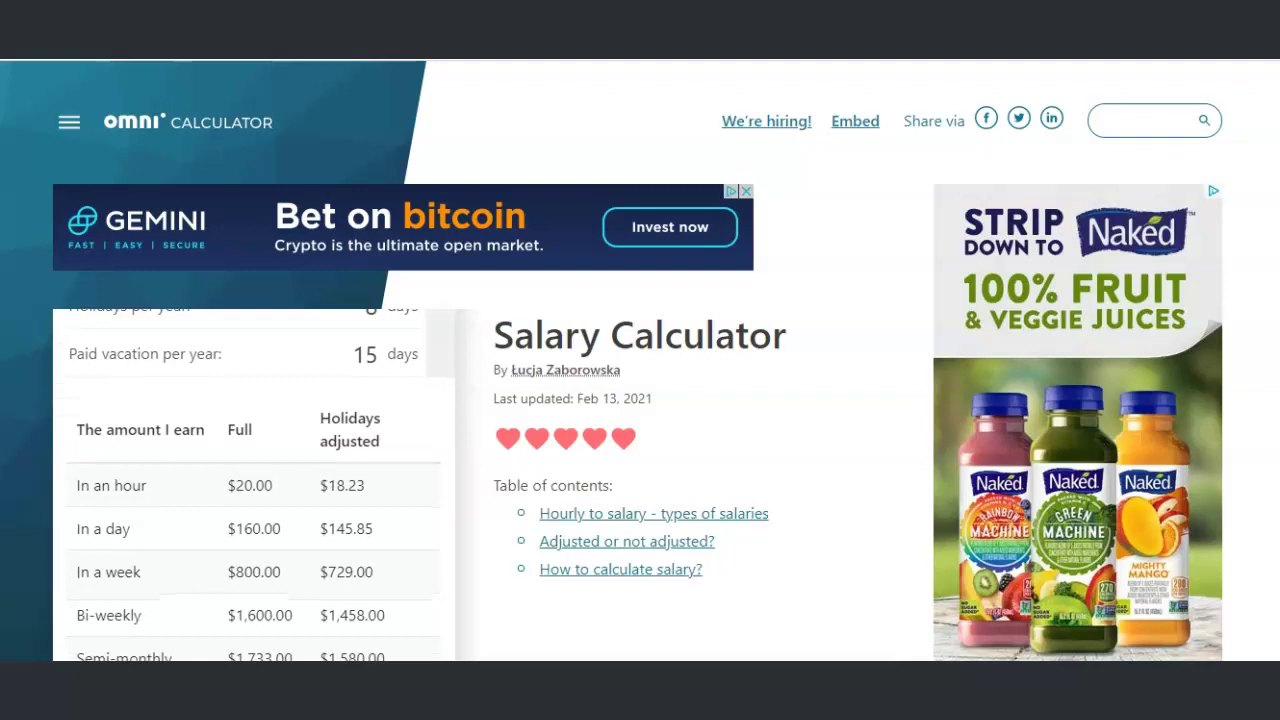
scroll(245, 653, "down", 1)
scroll(245, 640, "up", 5)
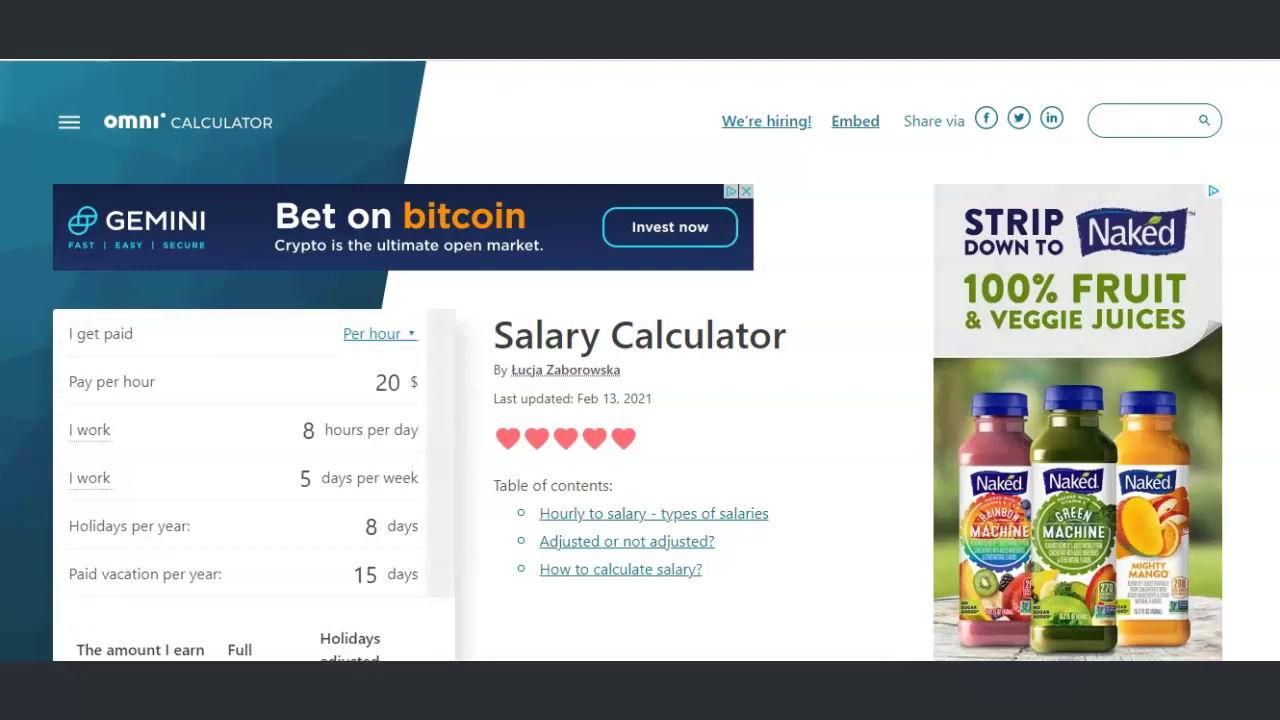
Change the pay period to per two weeks, enter a pay of 2000 $, and review the earnings table.
left_click(410, 334)
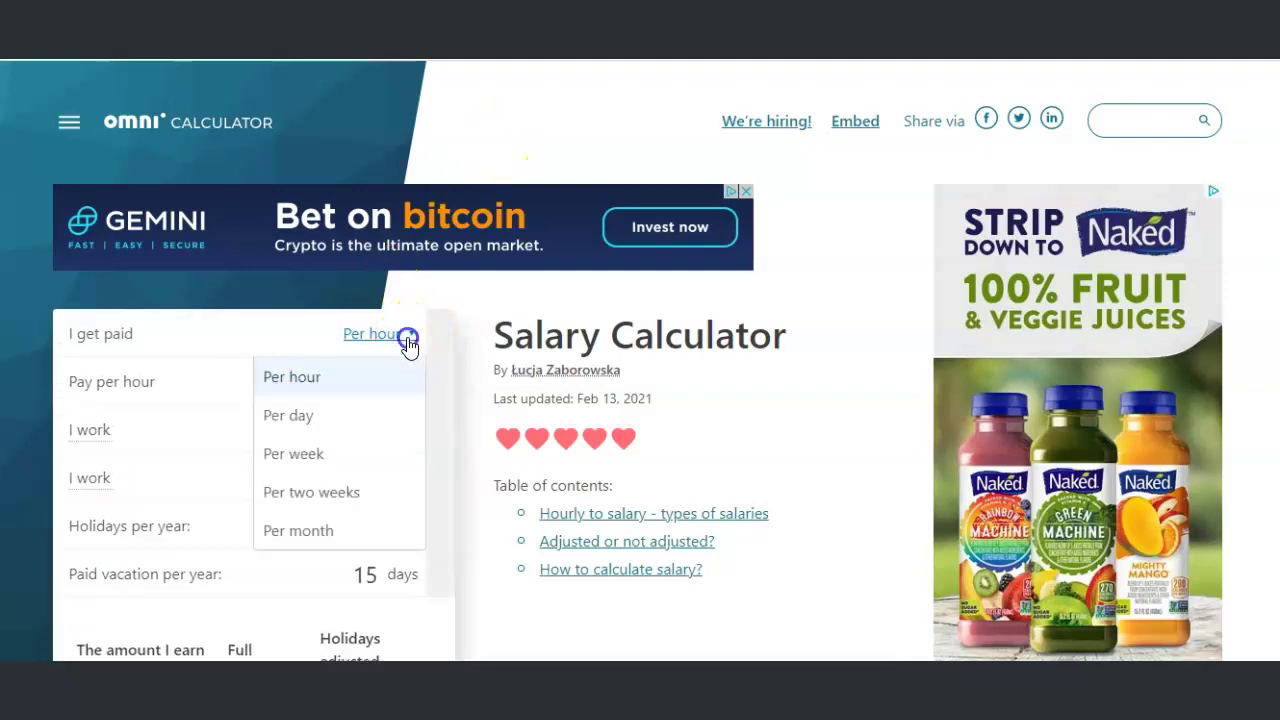
left_click(331, 492)
left_click(364, 375)
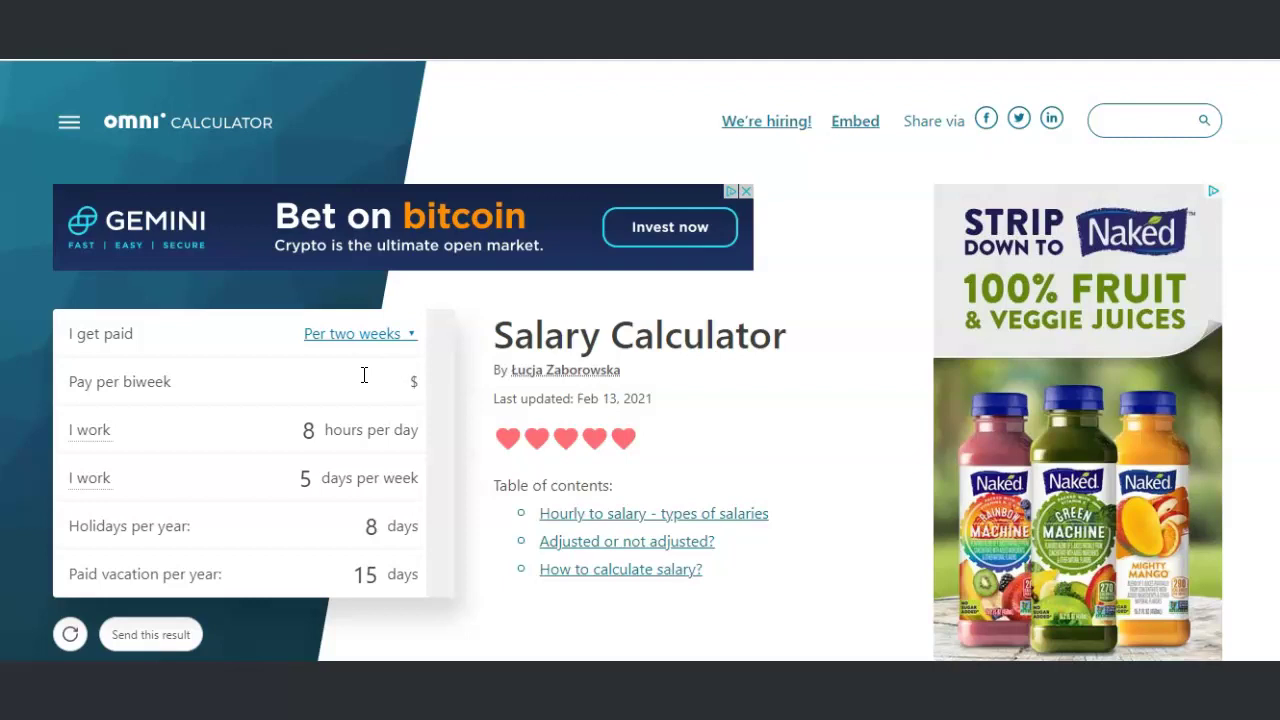
type("2000")
left_click(250, 318)
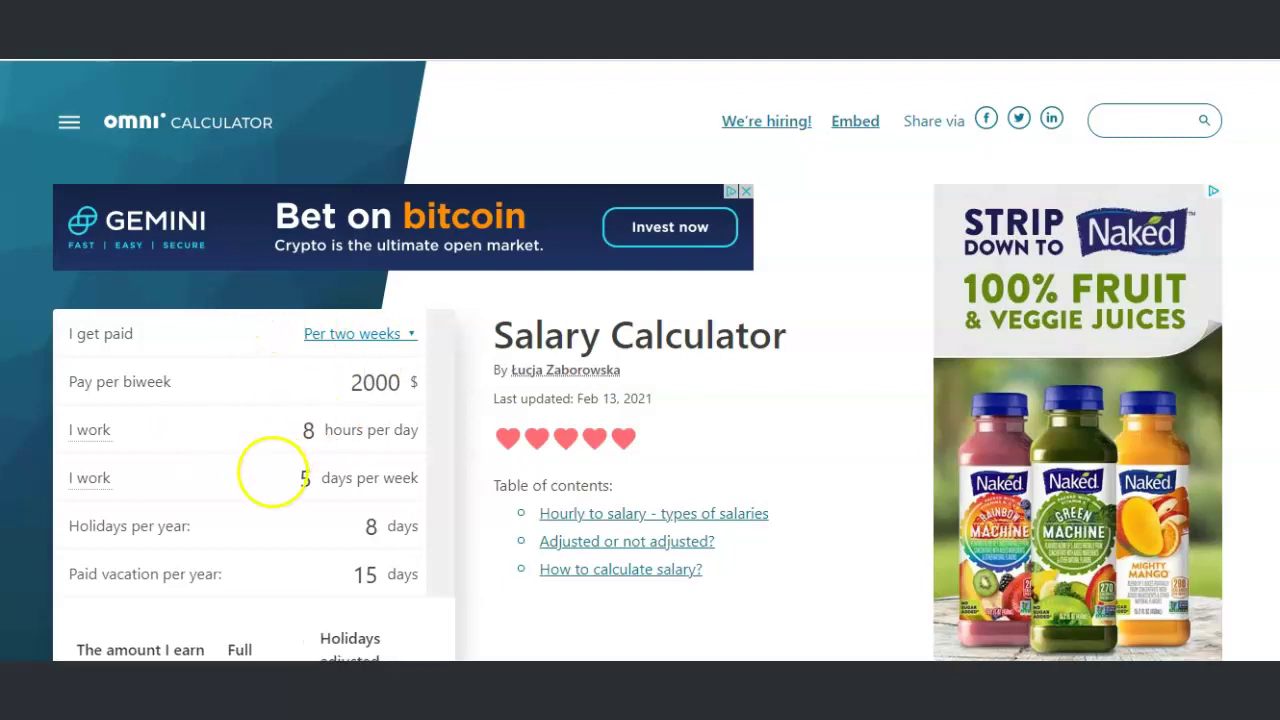
scroll(272, 472, "down", 3)
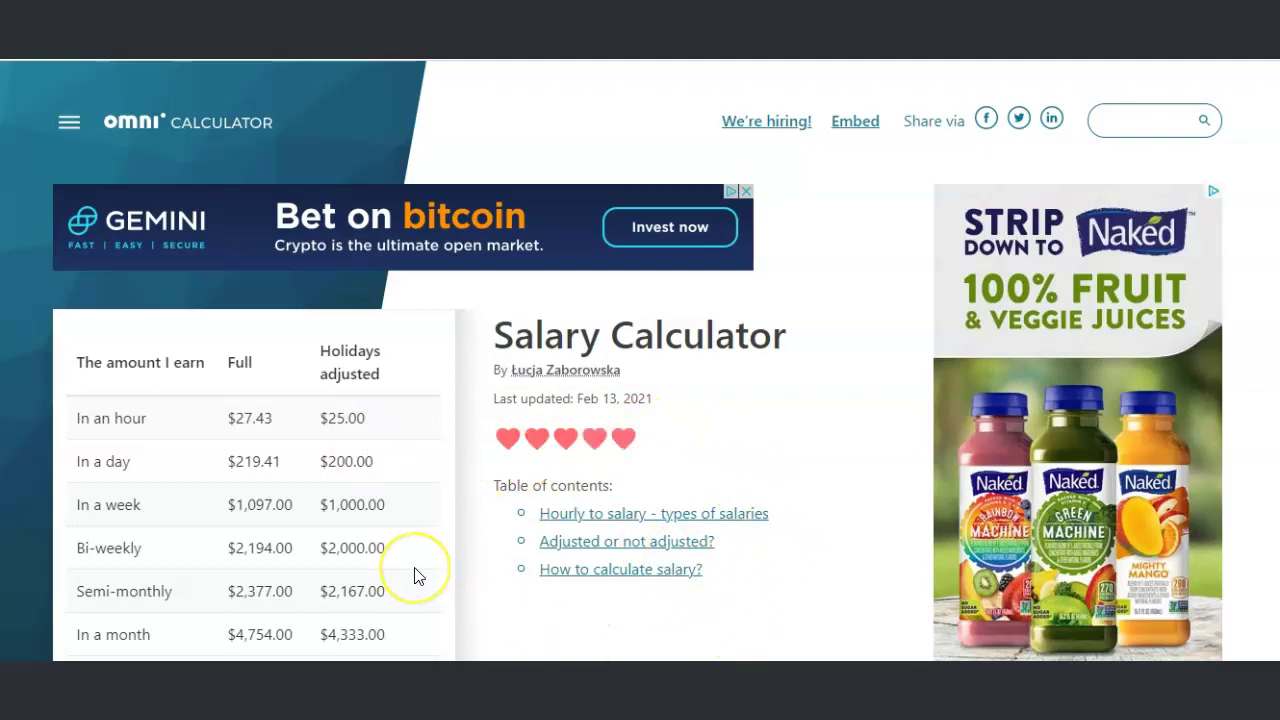
scroll(418, 577, "up", 3)
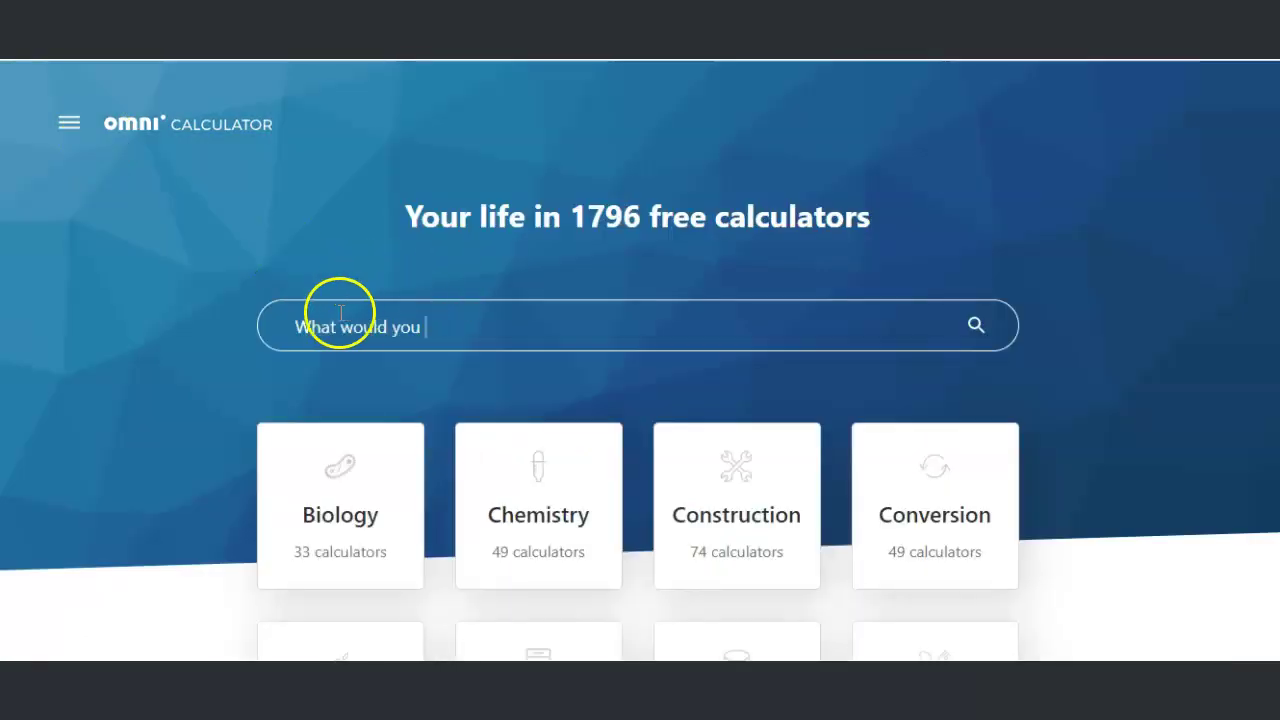
Search the calculators on the home page for "sales" and open the Sales Calculator.
left_click(444, 336)
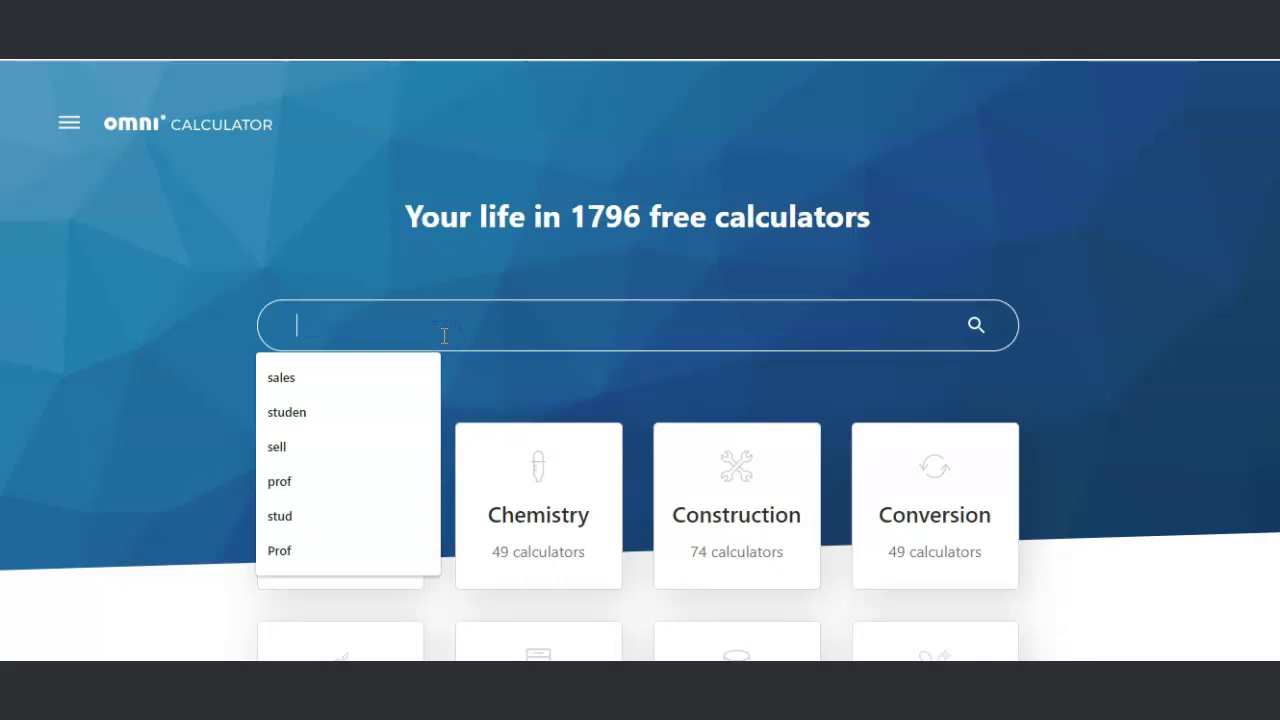
type("c")
key("BackSpace")
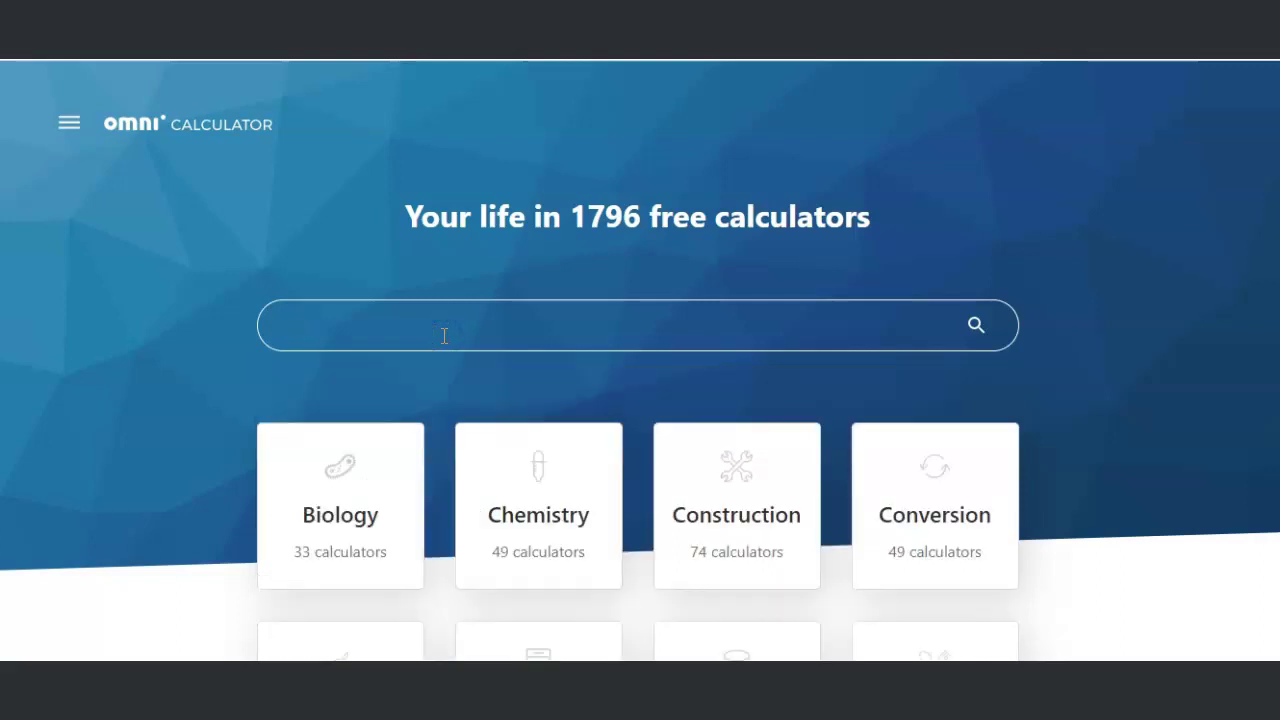
type("sales")
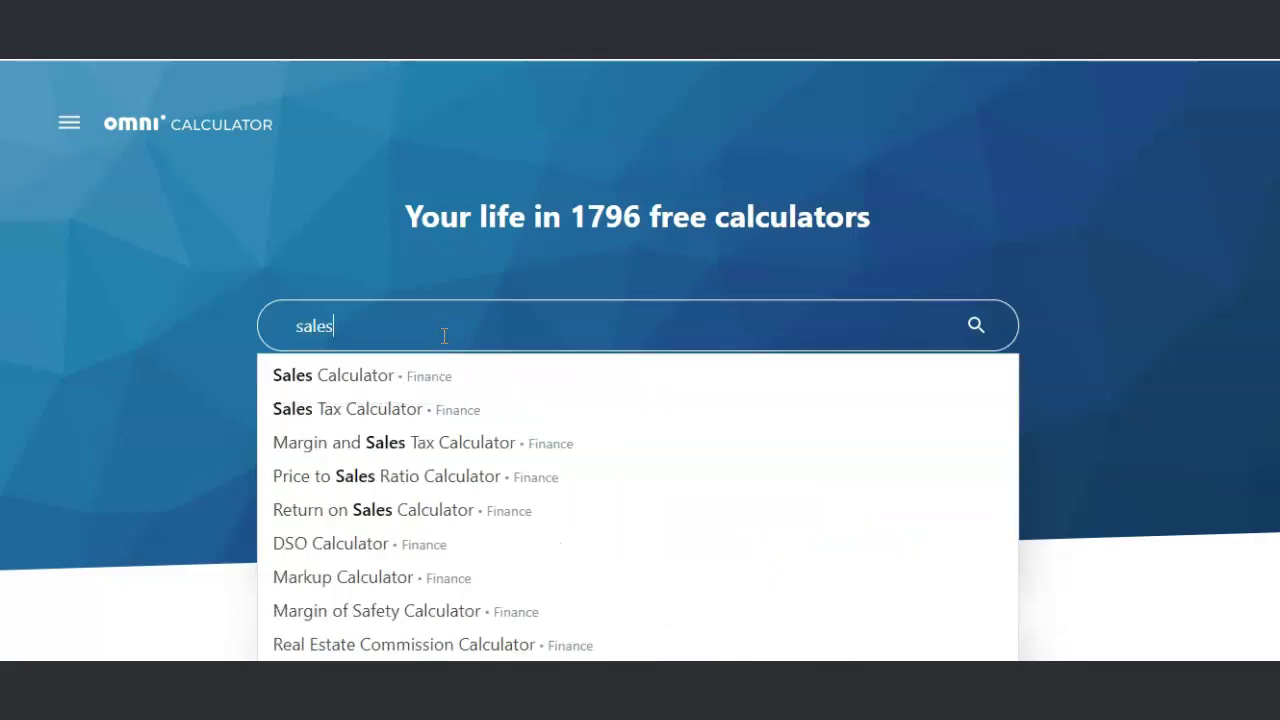
left_click(454, 388)
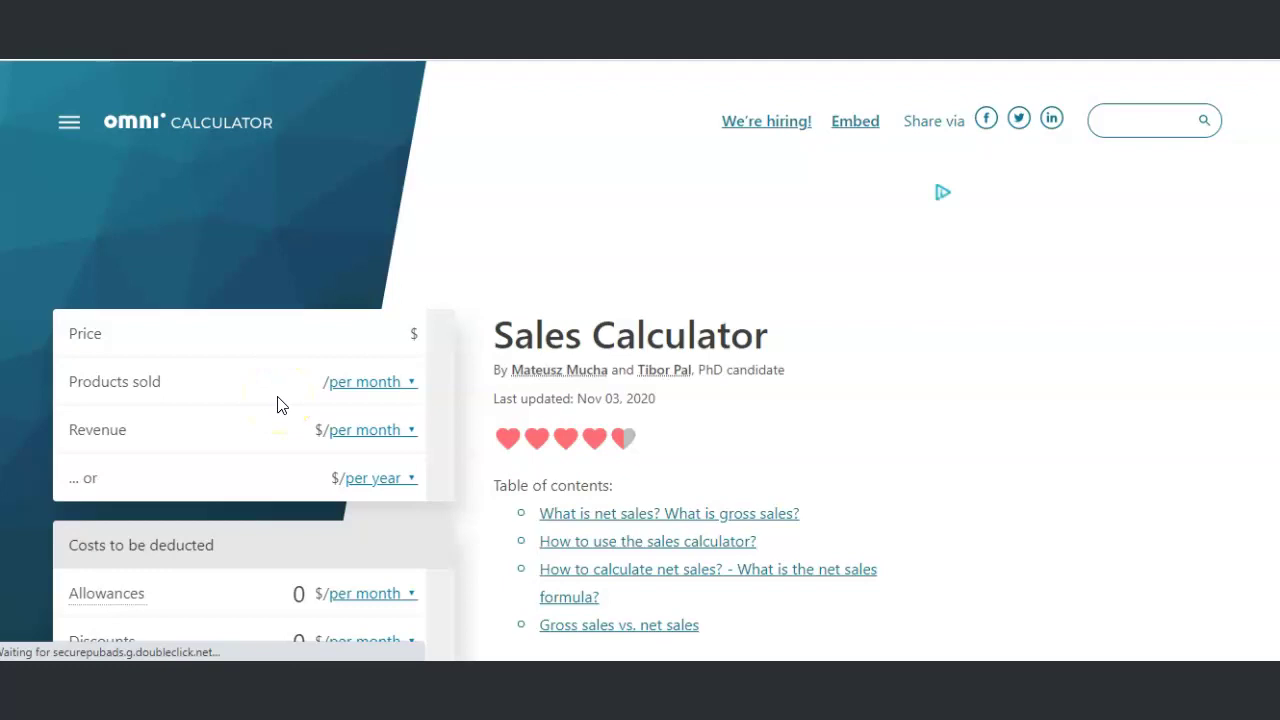
Enter a price of 50 $ and a revenue of 5000 $ per month in the Sales Calculator.
left_click(395, 334)
type("50")
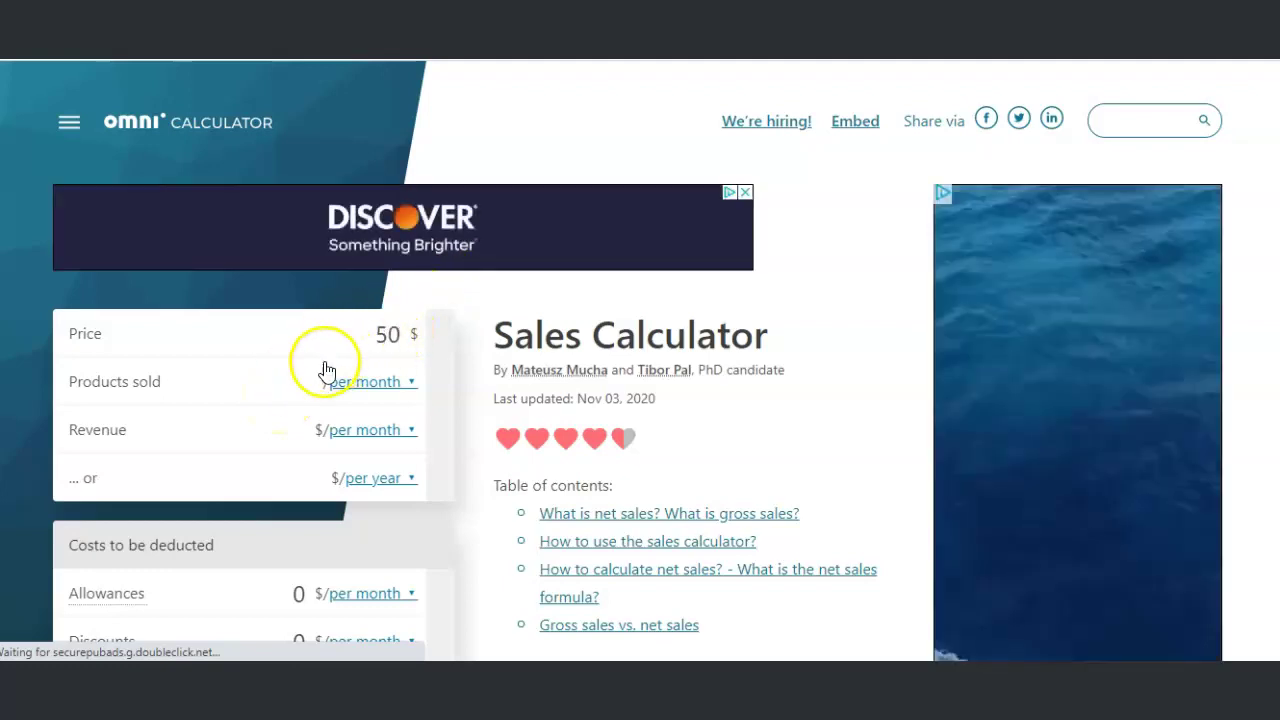
left_click(279, 377)
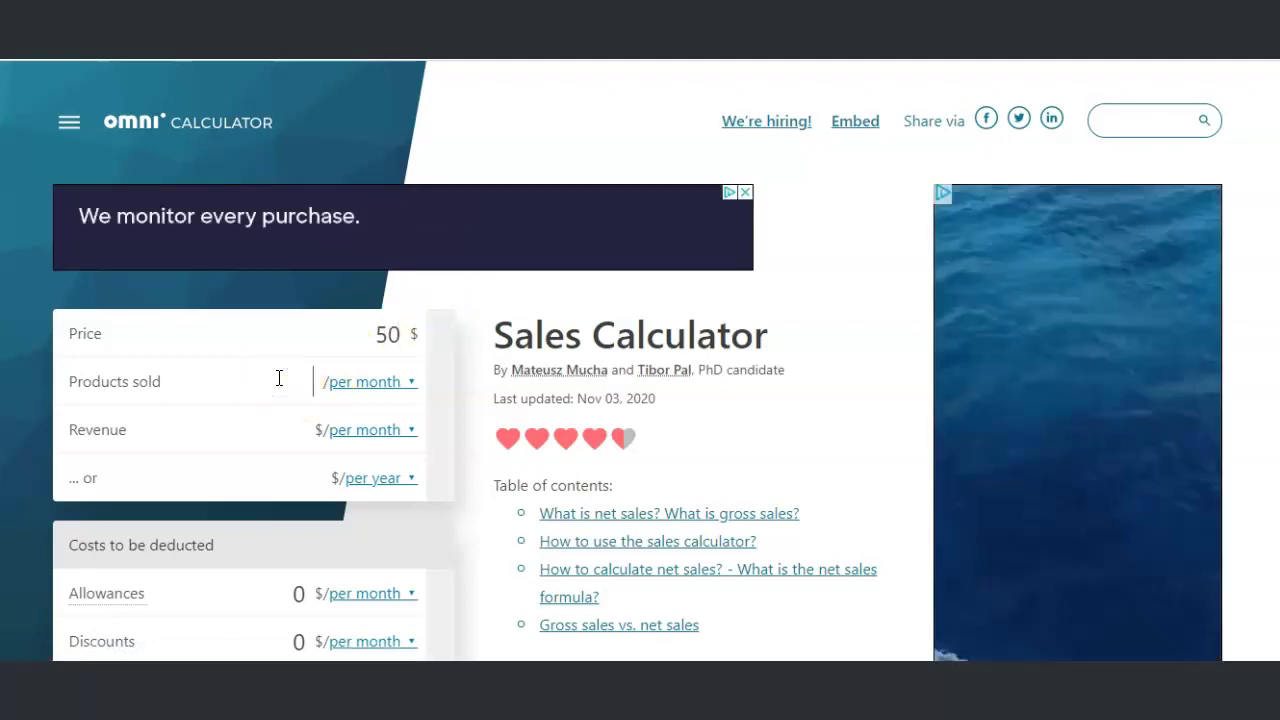
left_click(258, 412)
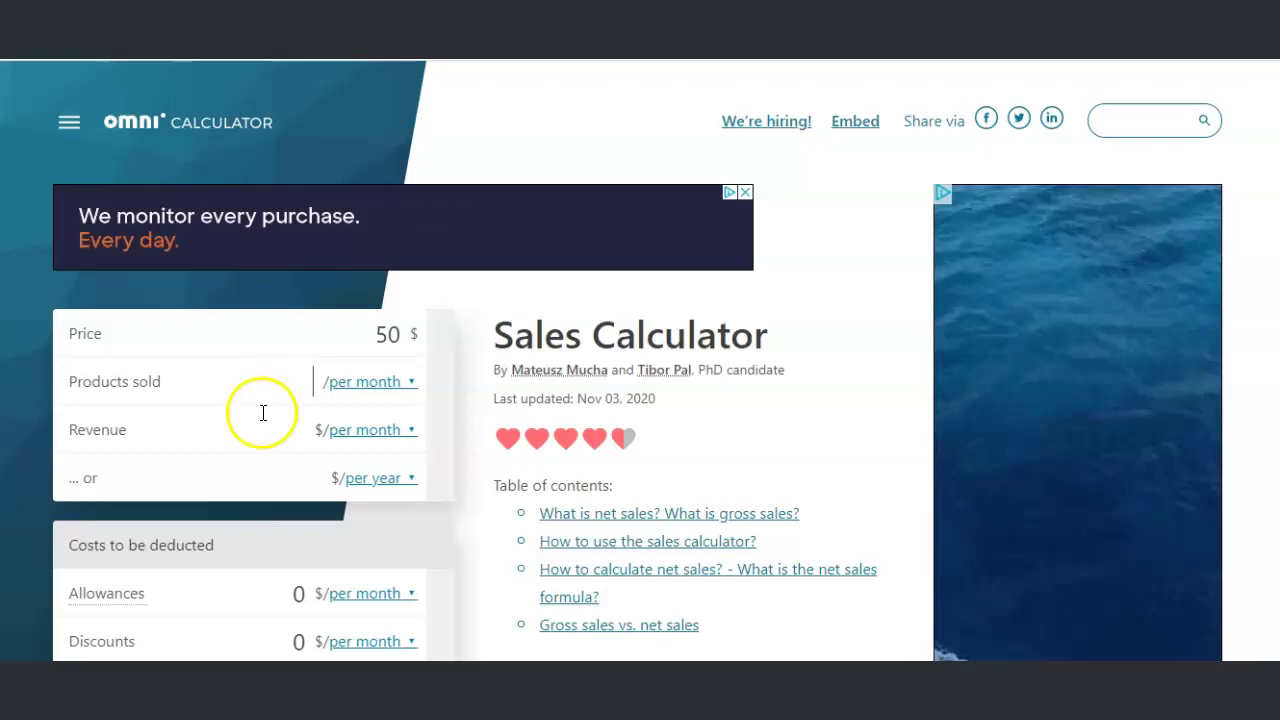
type("5000")
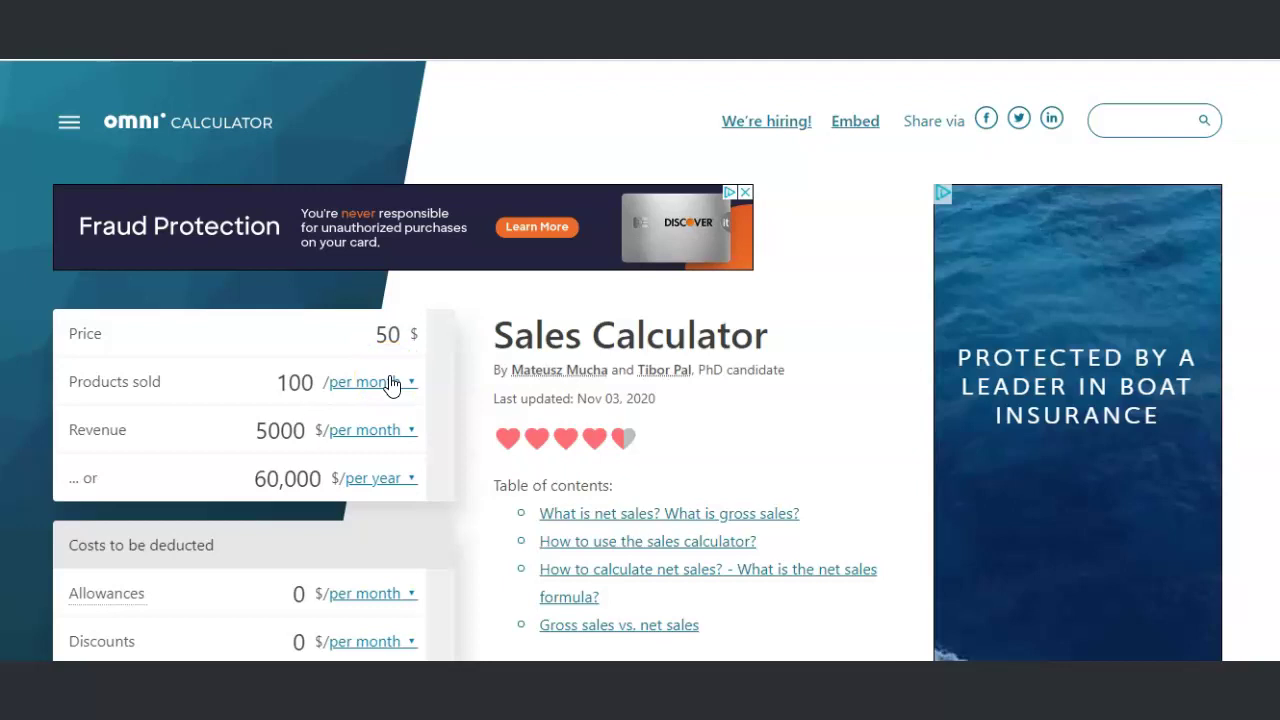
Change the monthly revenue to 2000 $.
left_click(265, 430)
key("BackSpace")
type("2")
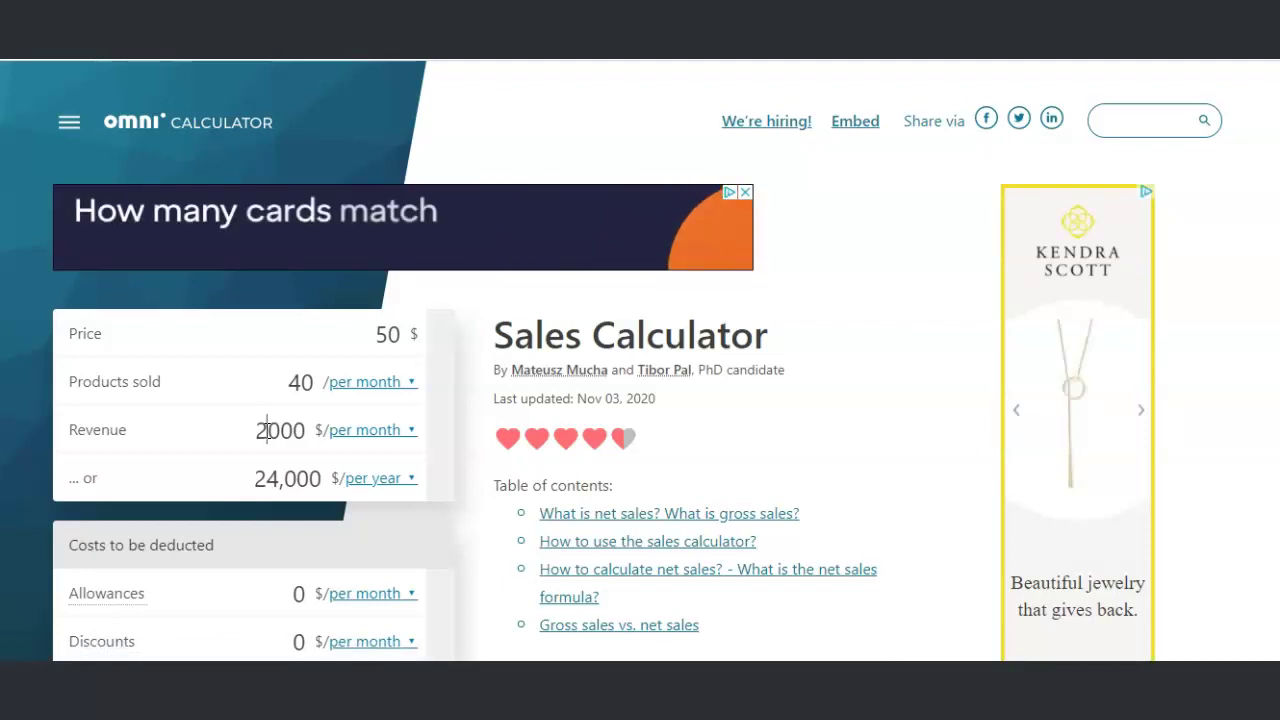
scroll(612, 360, "down", 1)
scroll(586, 434, "down", 1)
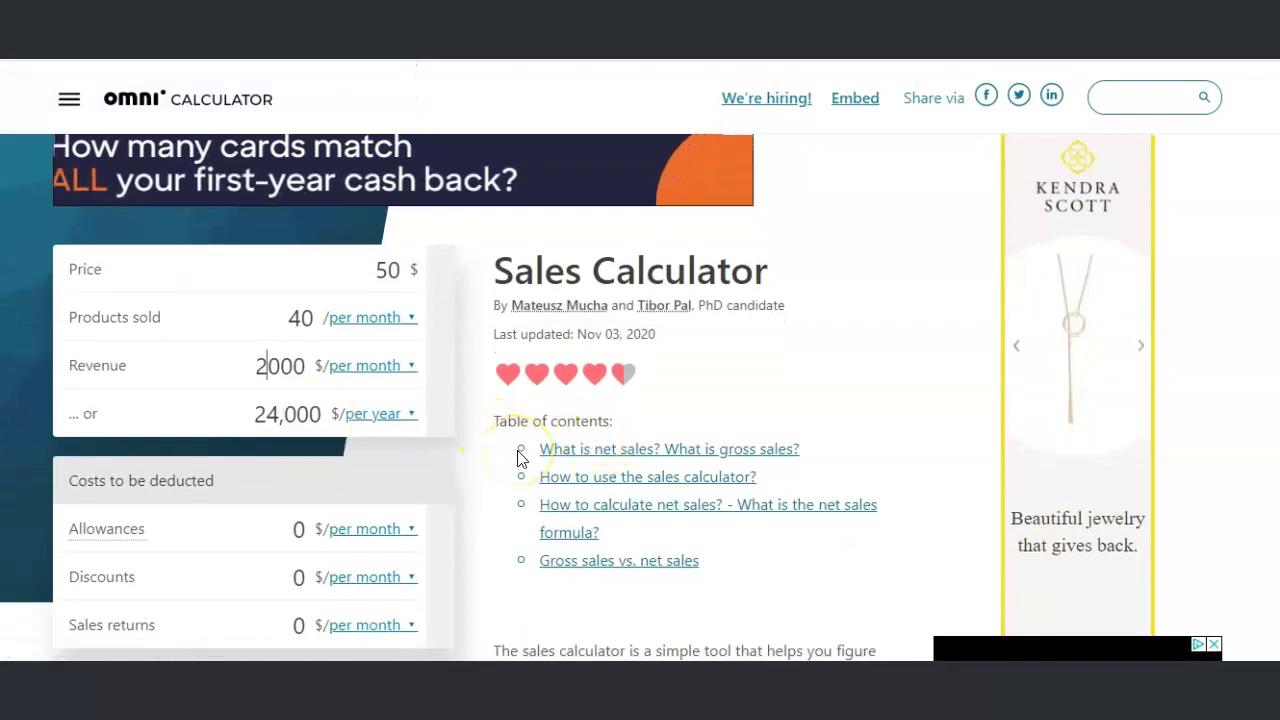
left_click(508, 534)
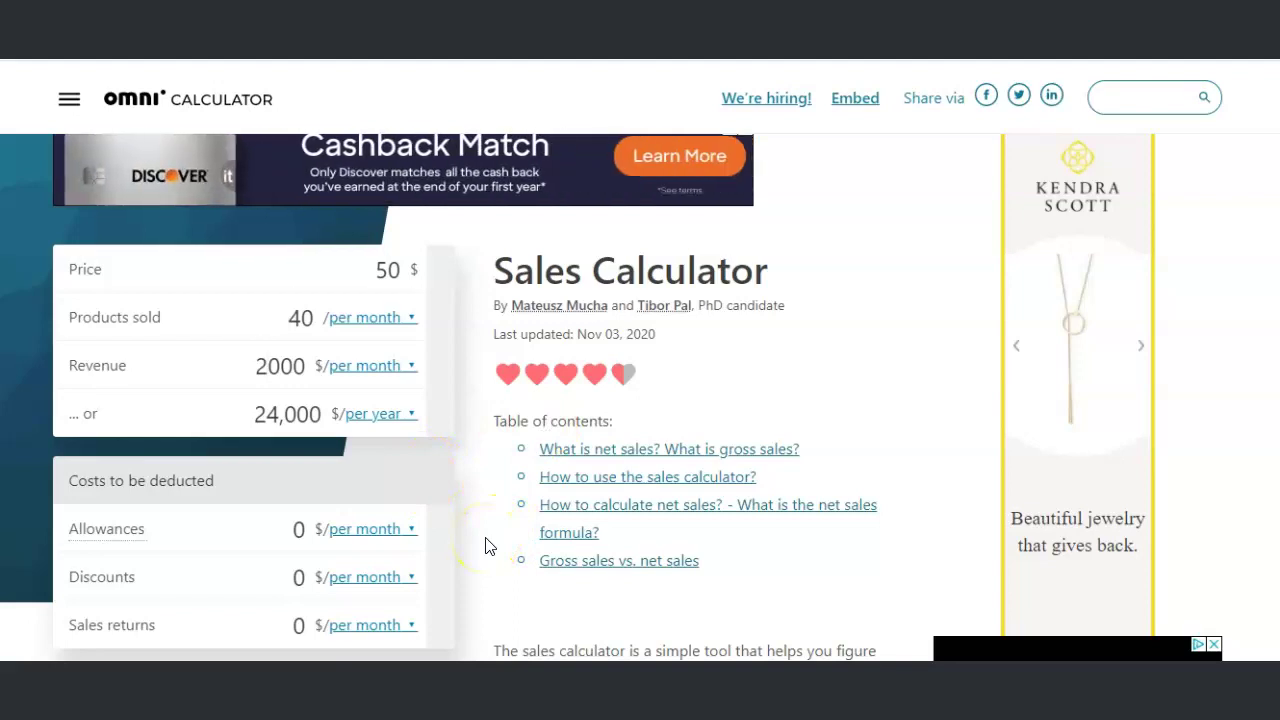
left_click(547, 576)
Enter allowances of 222 $ per month under the costs to be deducted and review the net sales.
scroll(547, 578, "down", 3)
scroll(547, 578, "up", 2)
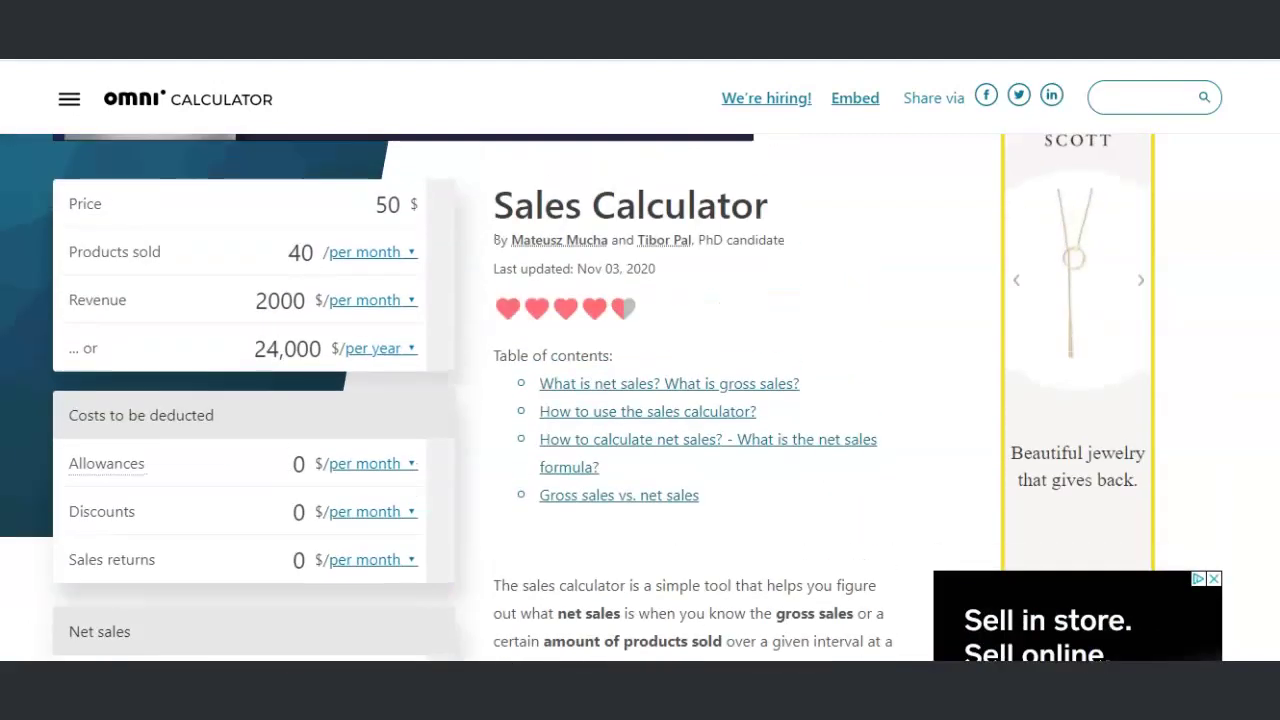
left_click(271, 444)
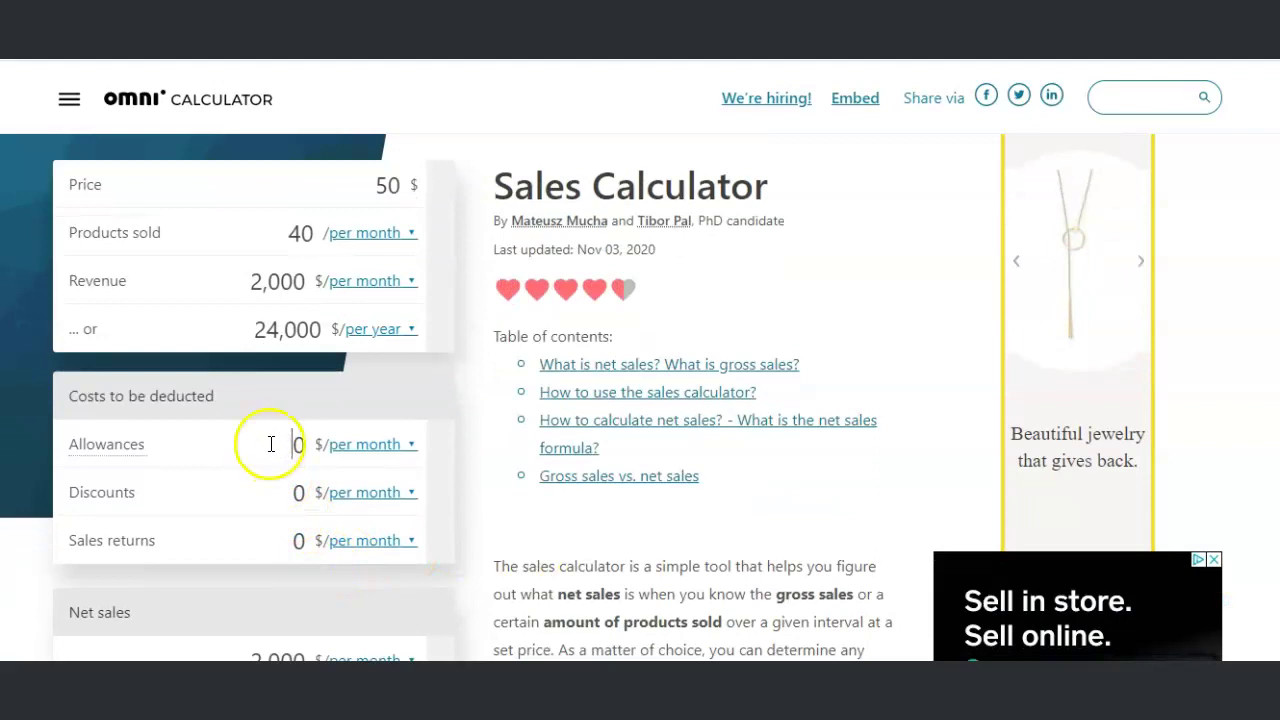
double_click(271, 444)
type("22")
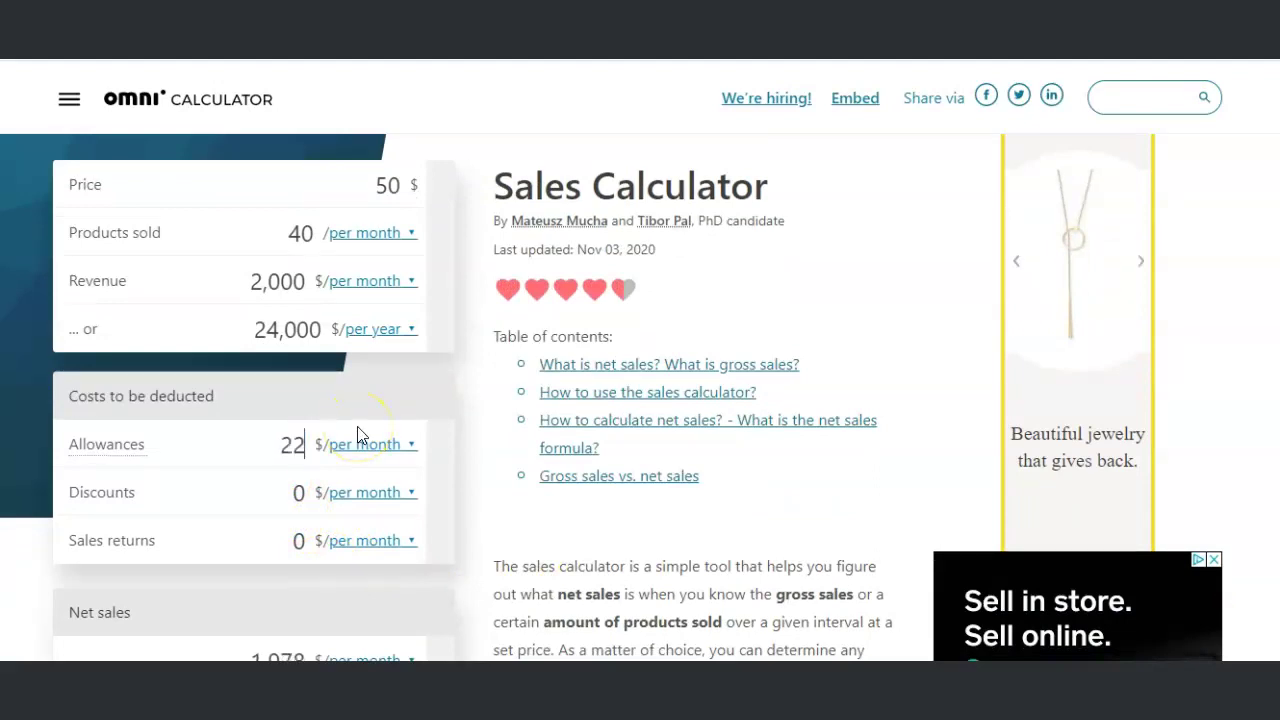
type("2")
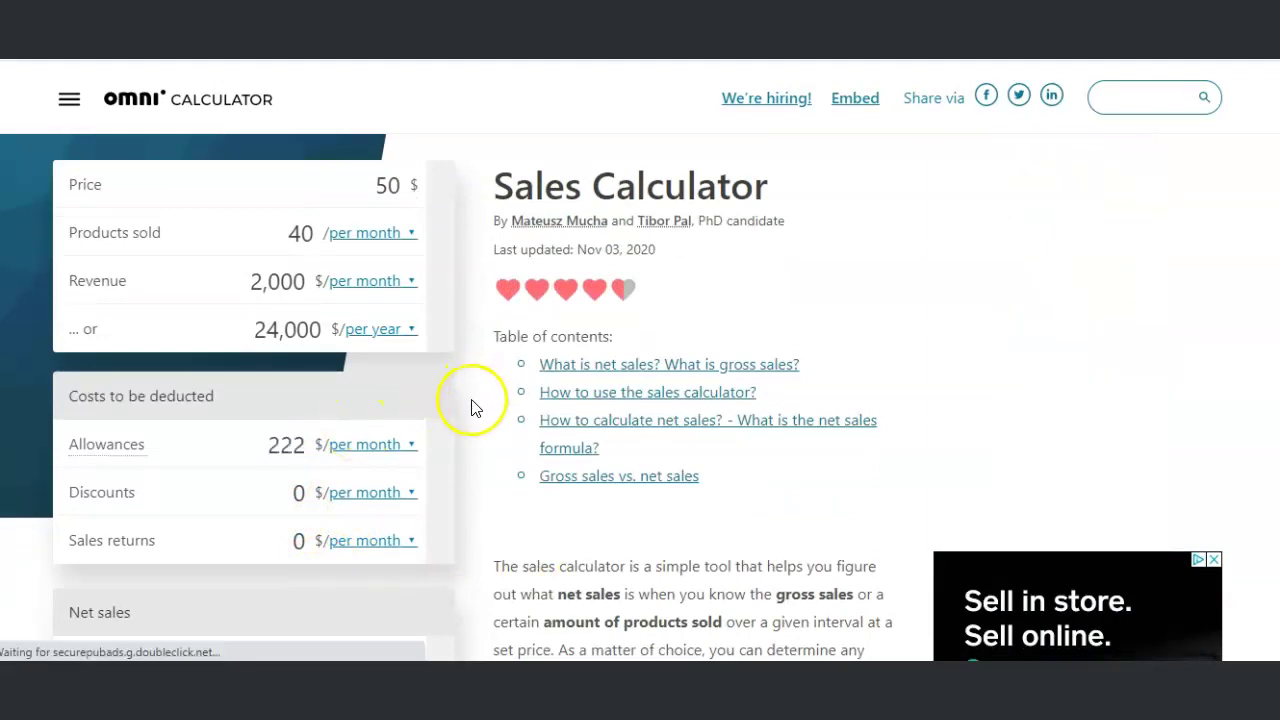
scroll(440, 400, "down", 2)
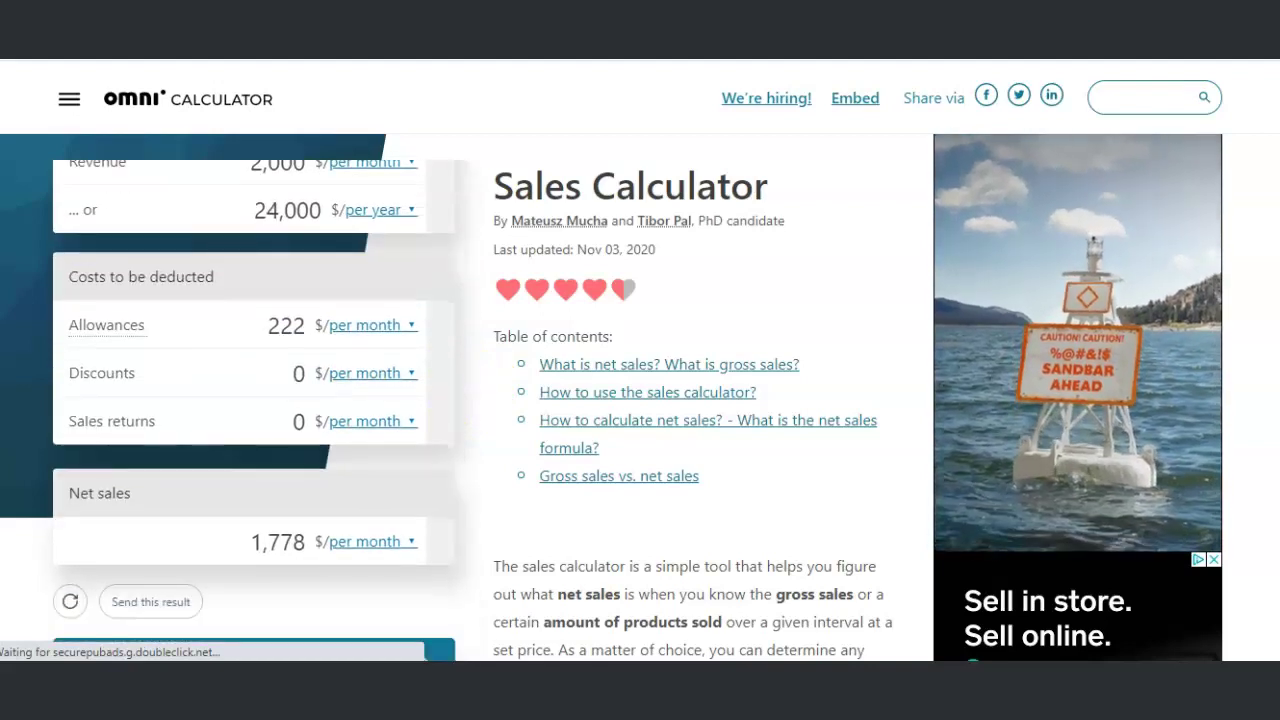
left_click(157, 527)
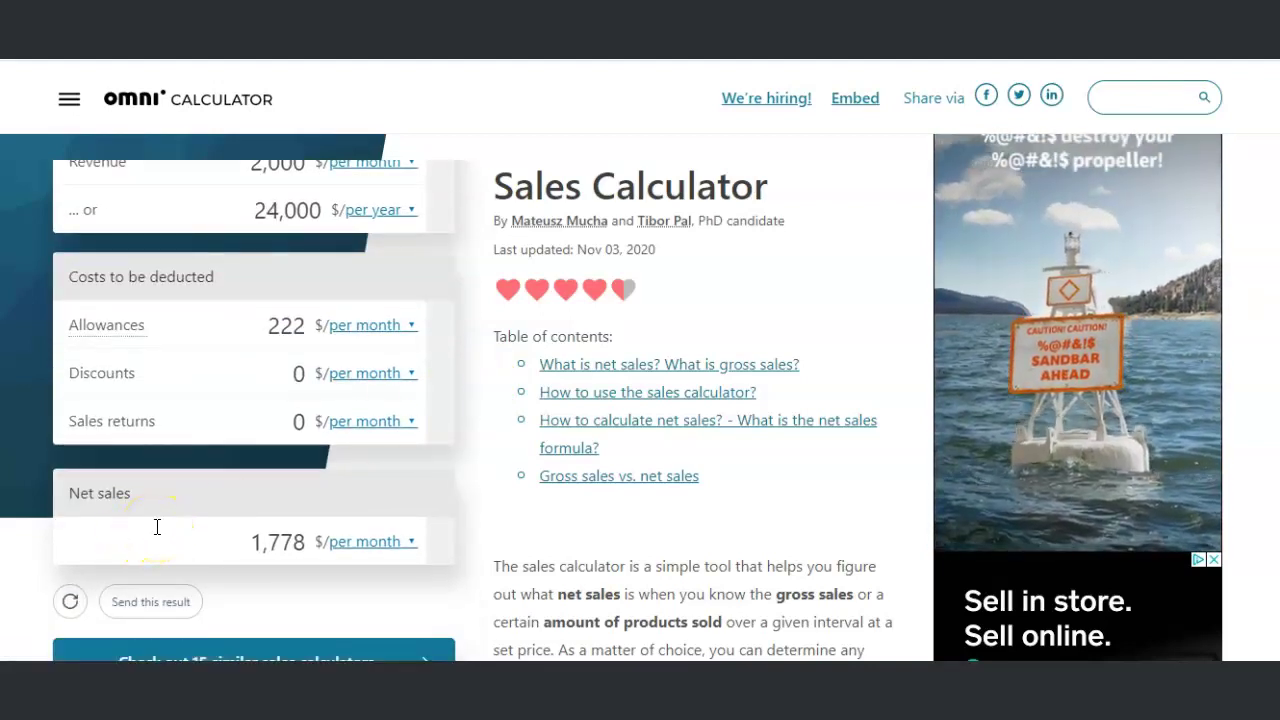
left_click(138, 425)
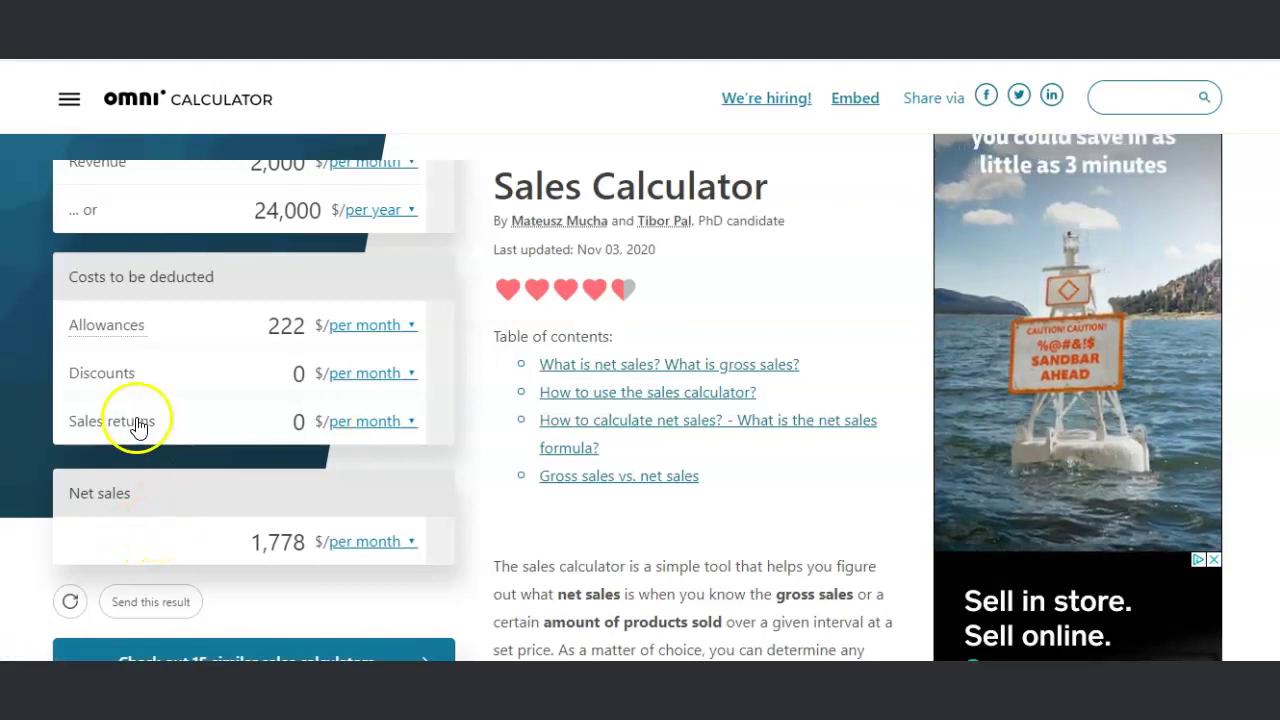
scroll(197, 371, "up", 1)
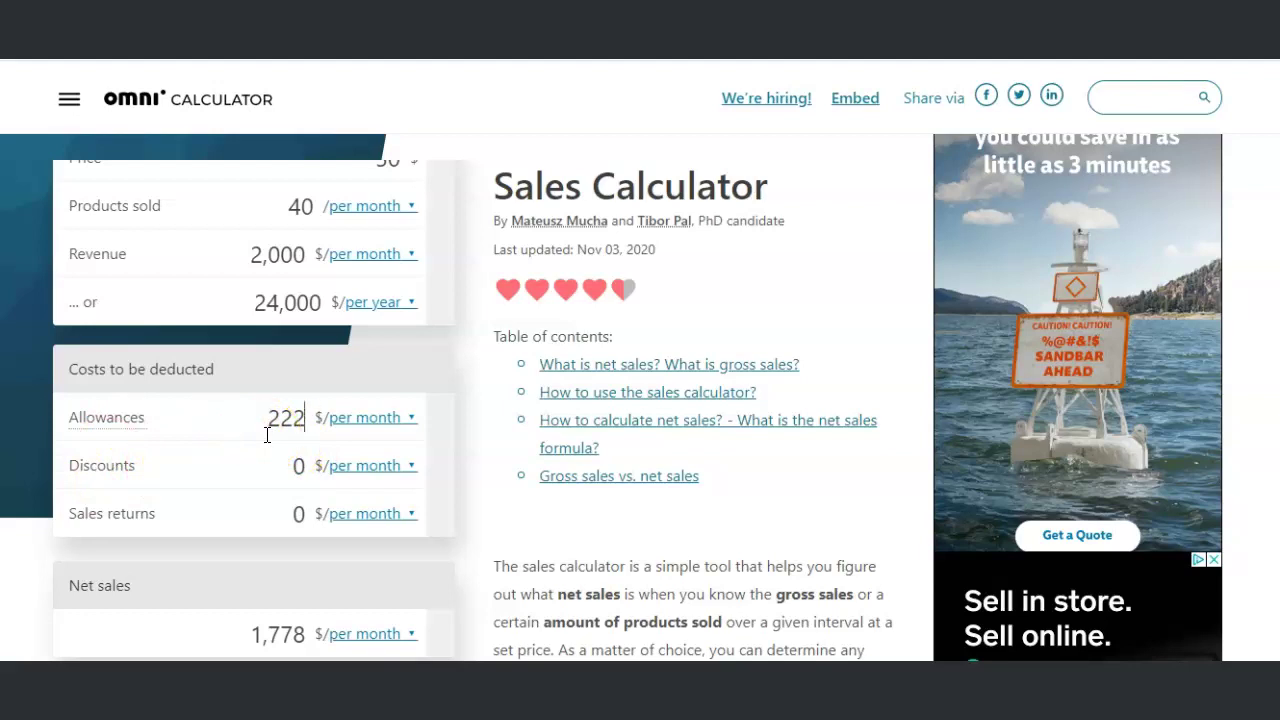
scroll(267, 435, "up", 3)
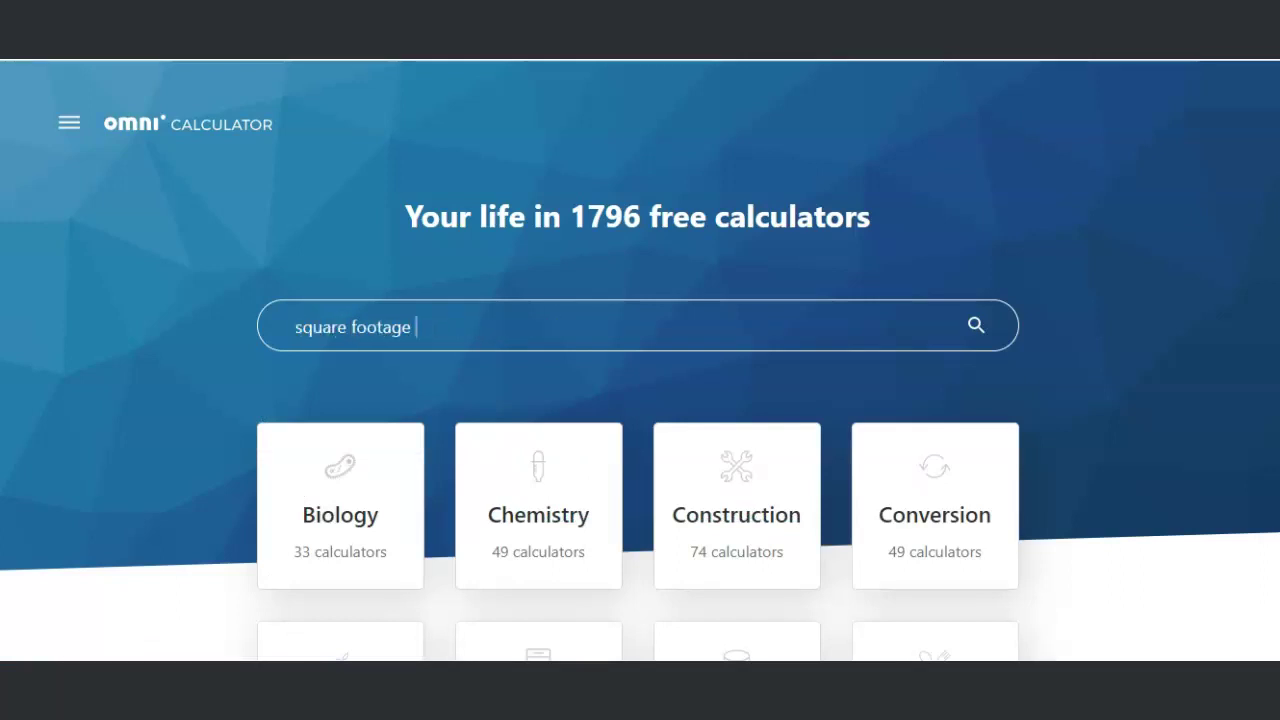
type("break even")
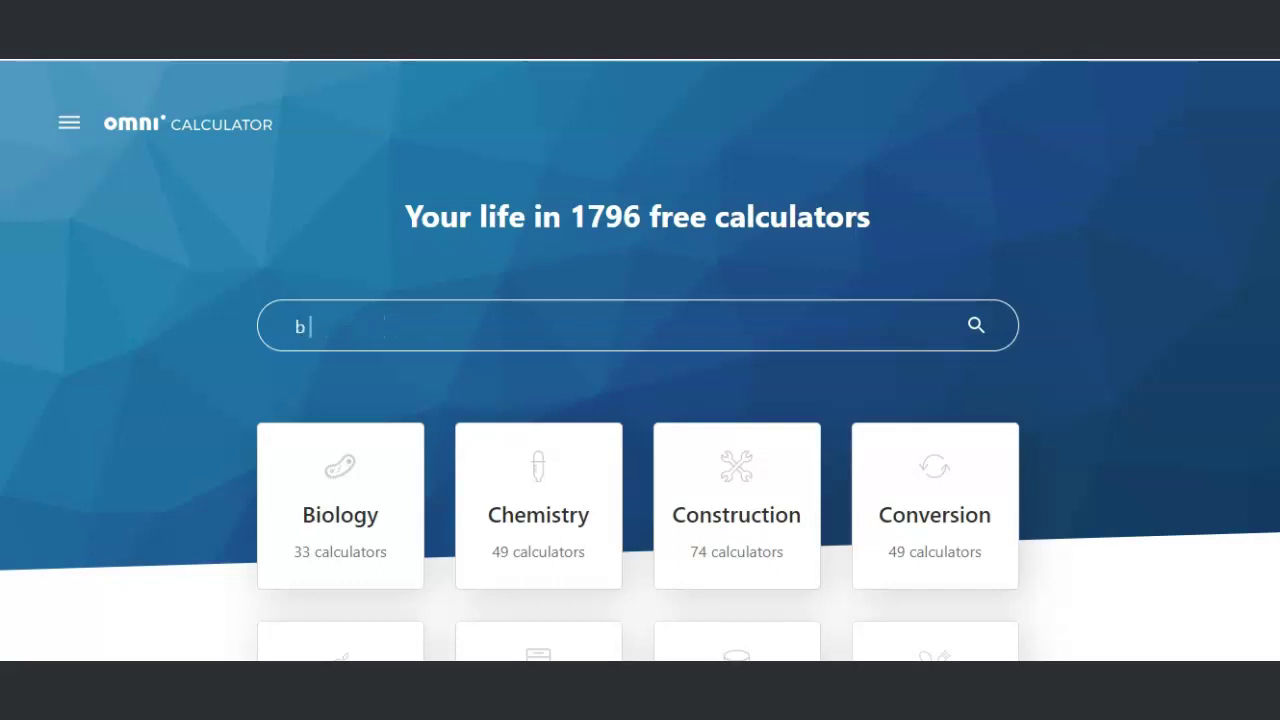